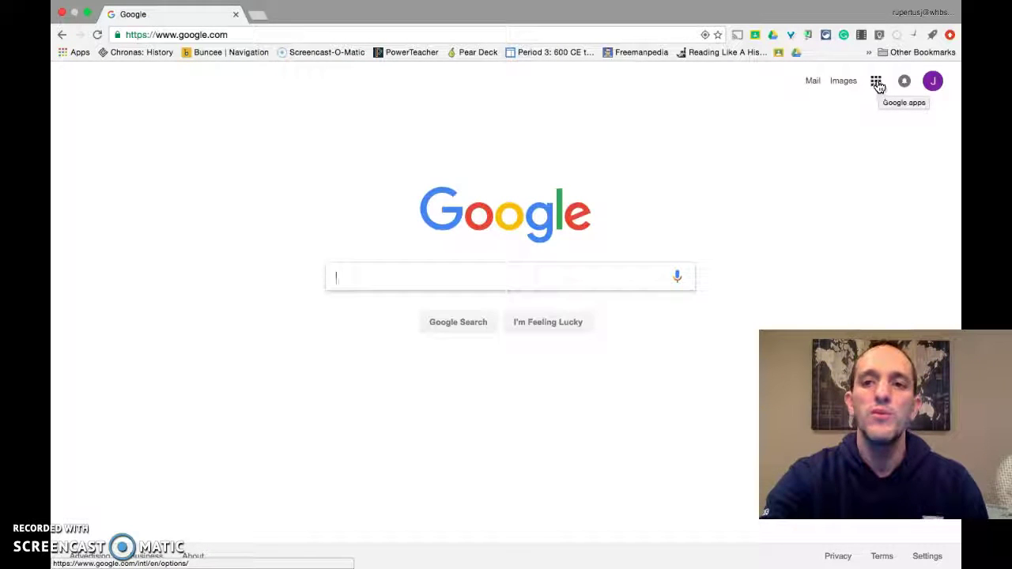
Open the Google apps grid showing Mail, Drive, Docs, Sheets and Slides, glancing at the account details.
left_click(875, 82)
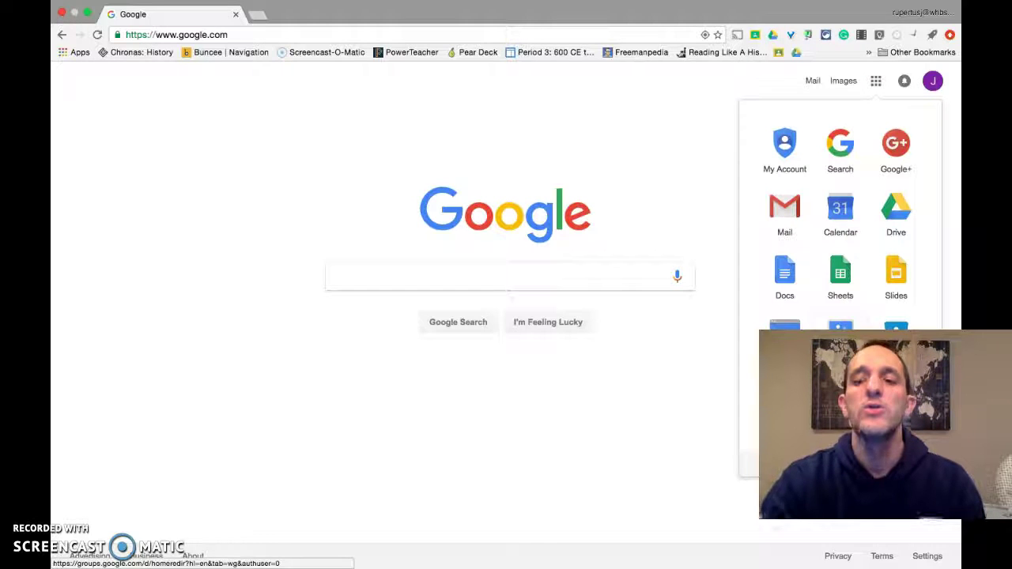
left_click(955, 203)
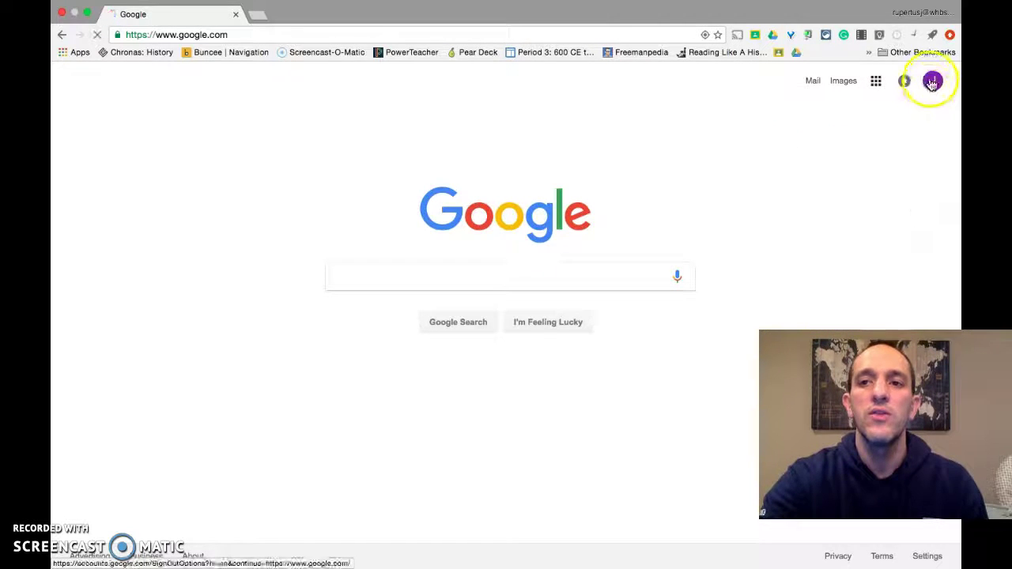
left_click(933, 80)
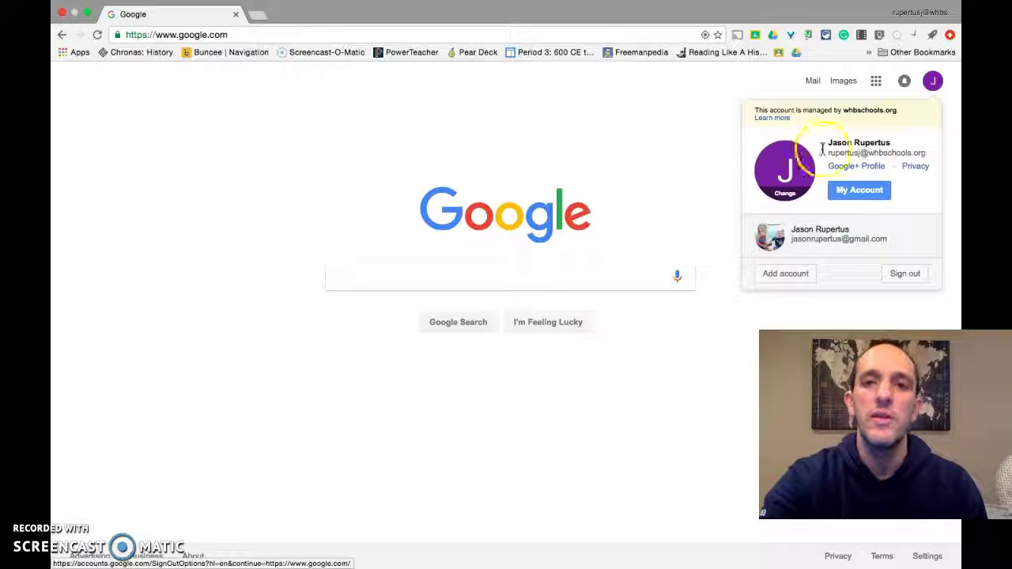
left_click(727, 140)
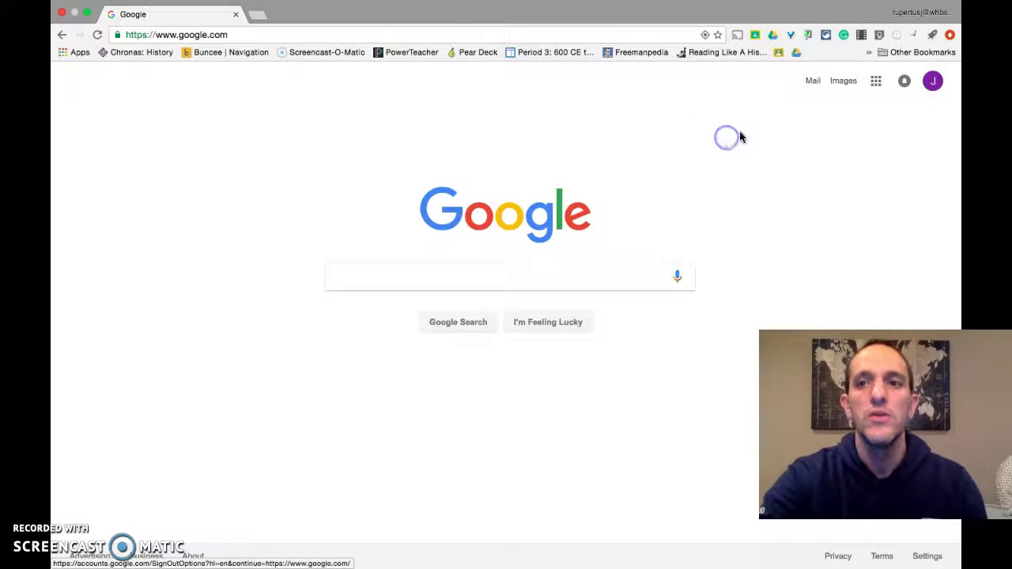
left_click(876, 81)
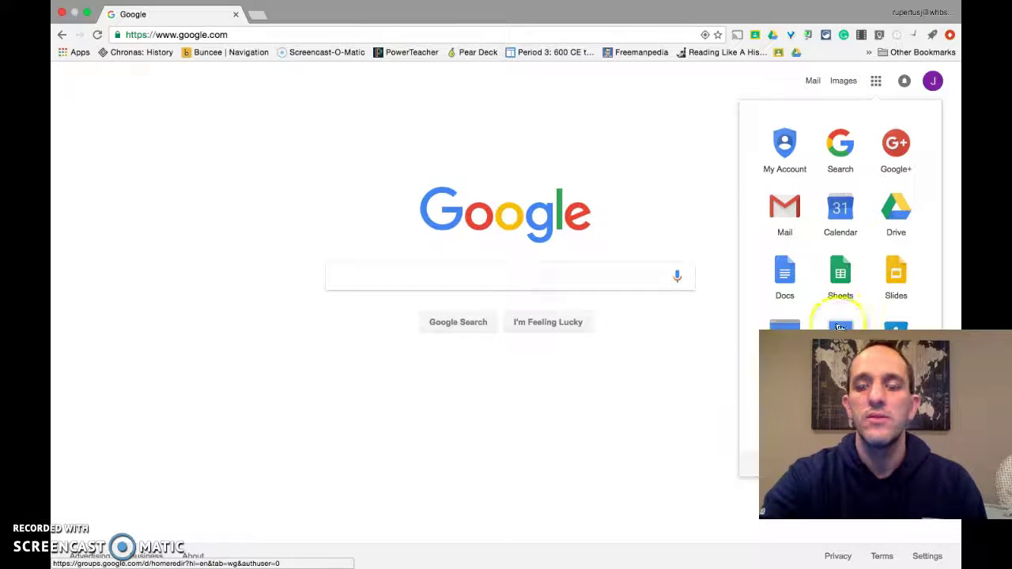
Go to Google Drive and browse My Drive's folders such as AP Research, AP World and Classes.
left_click(896, 219)
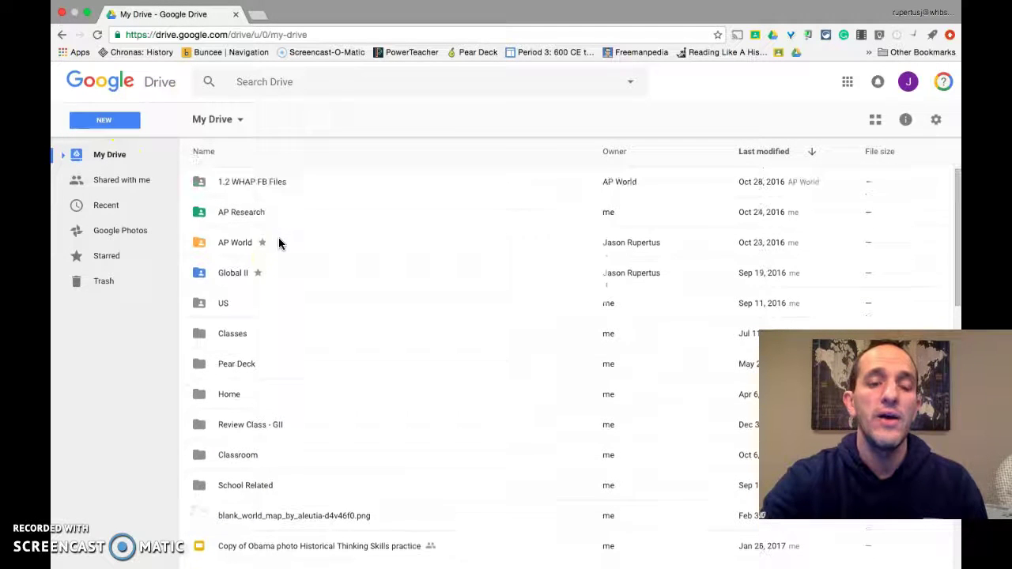
scroll(278, 237, "down", 1)
scroll(278, 237, "down", 5)
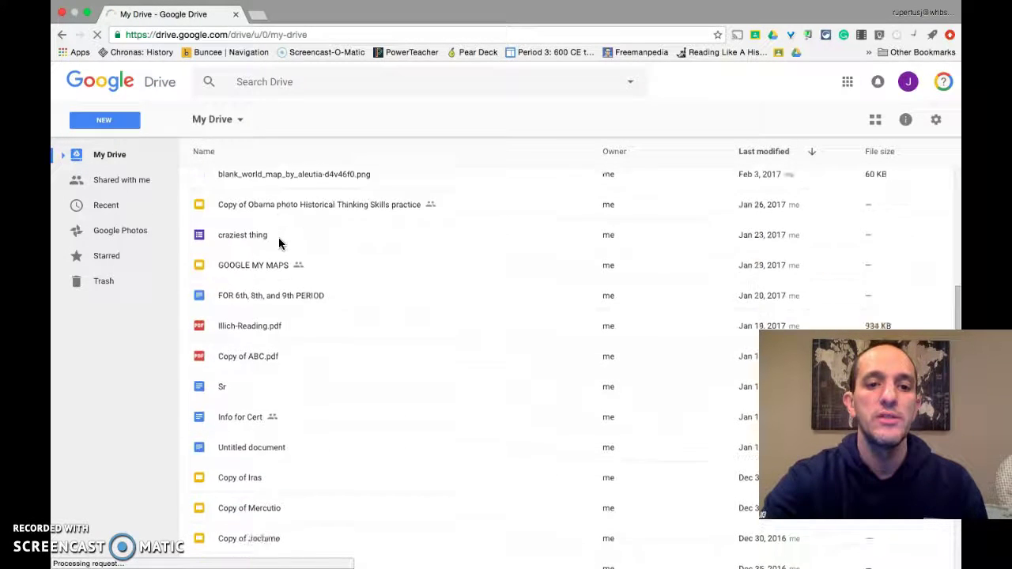
scroll(278, 238, "down", 5)
scroll(278, 237, "down", 3)
scroll(278, 241, "up", 5)
scroll(278, 245, "up", 2)
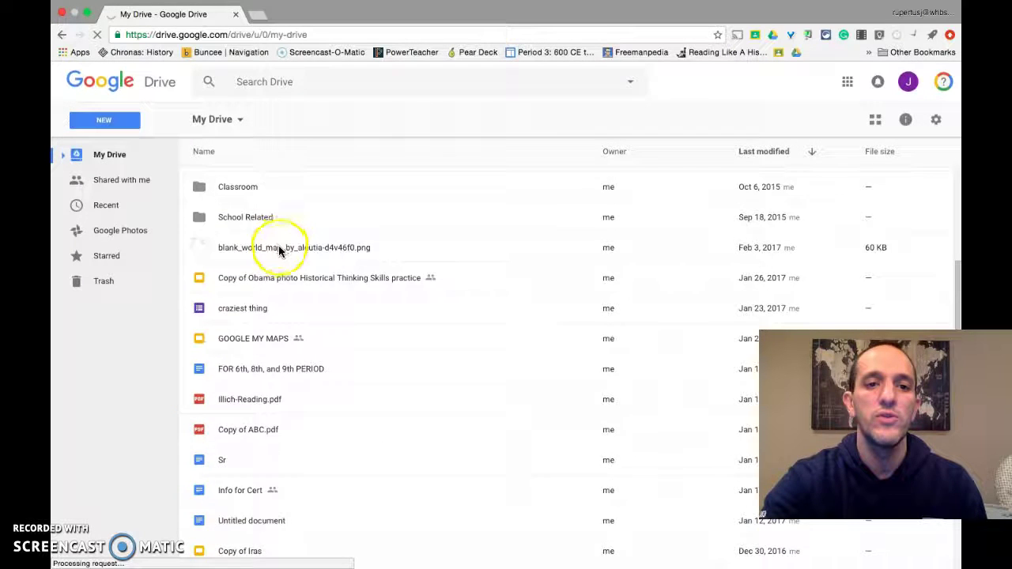
scroll(278, 249, "up", 5)
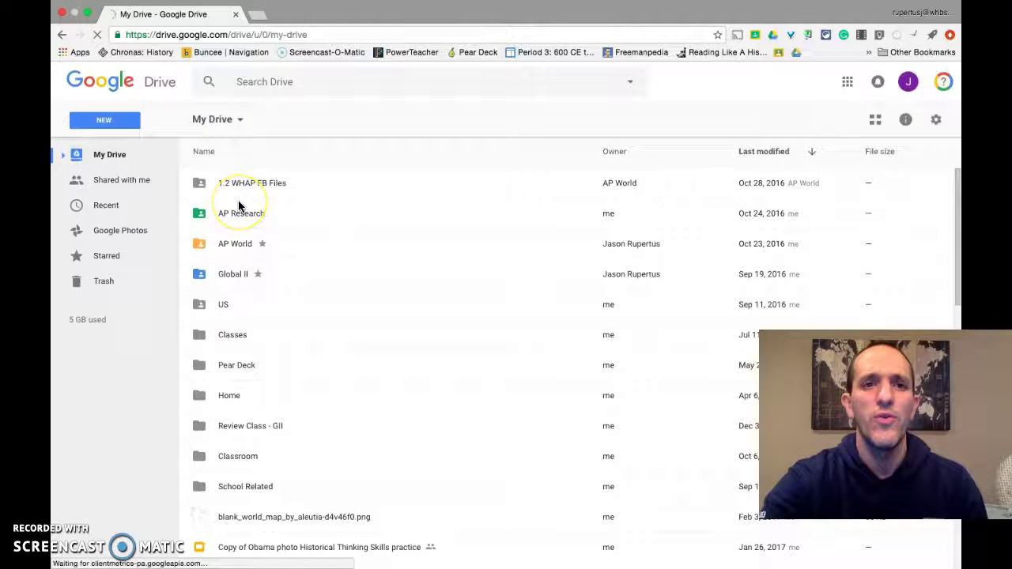
left_click(123, 118)
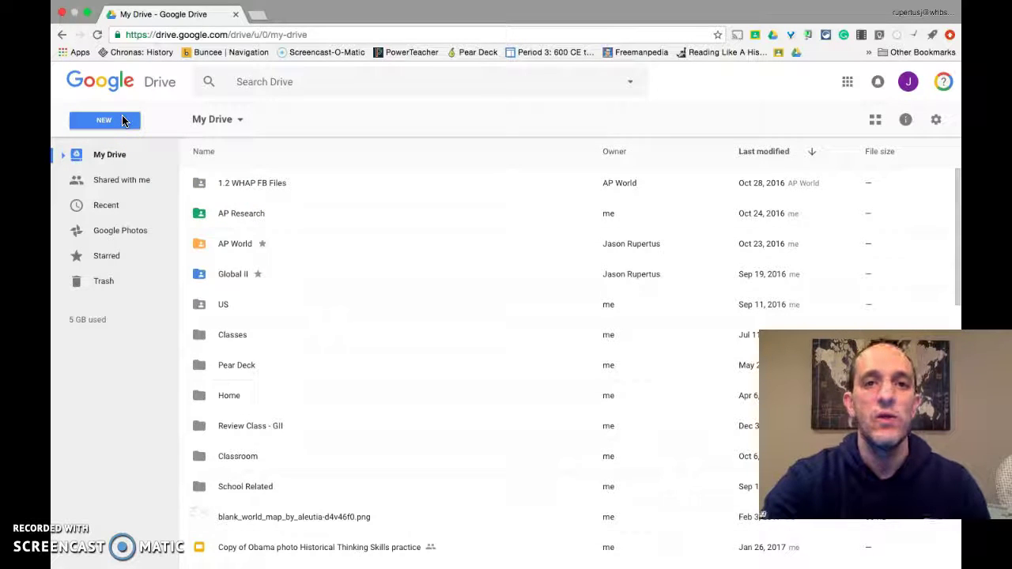
Create a new folder named 'Global History II' in My Drive.
left_click(122, 120)
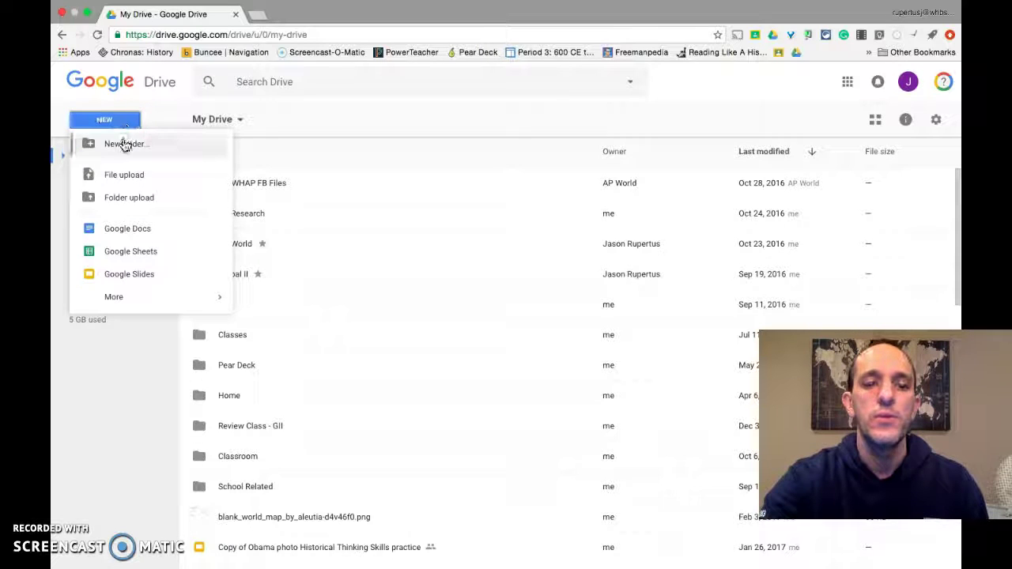
left_click(124, 145)
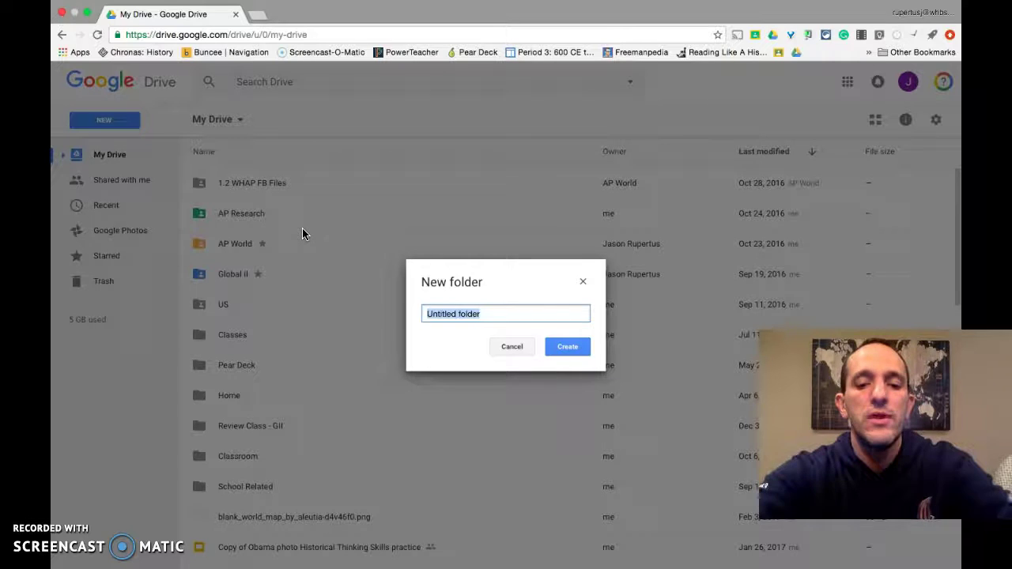
type("Global History II")
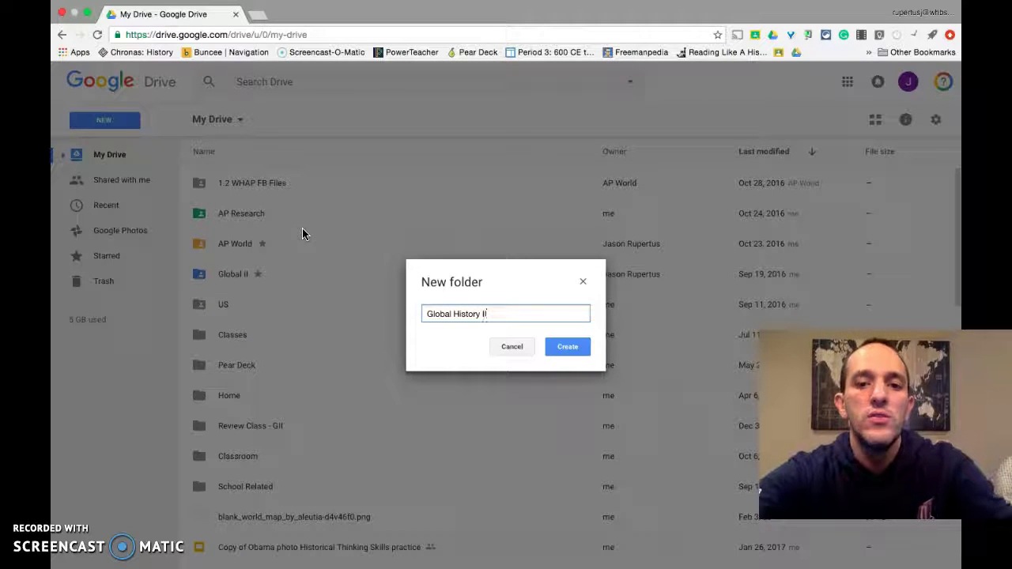
left_click(551, 347)
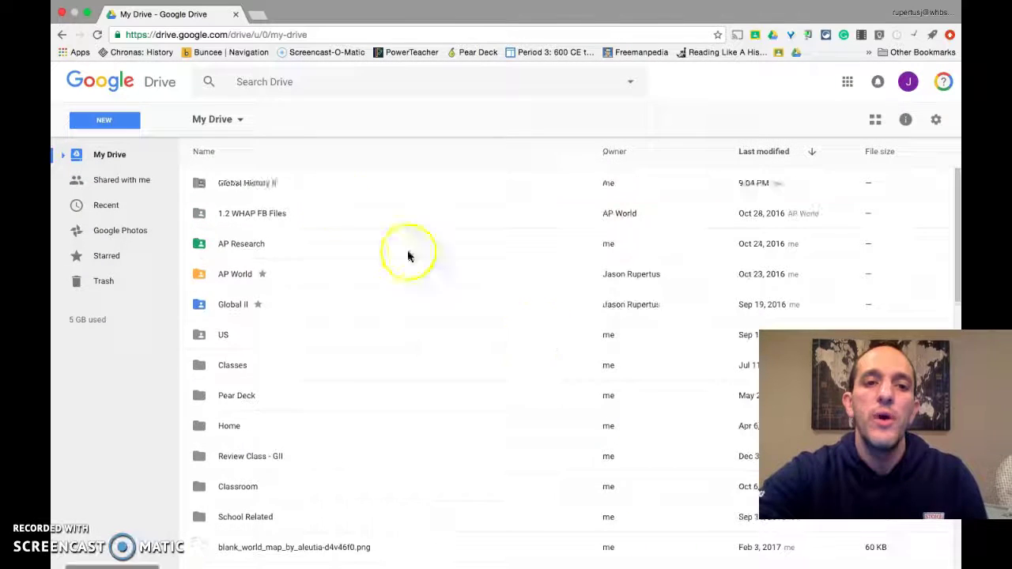
Star the Global History II folder and change its color to red.
right_click(261, 184)
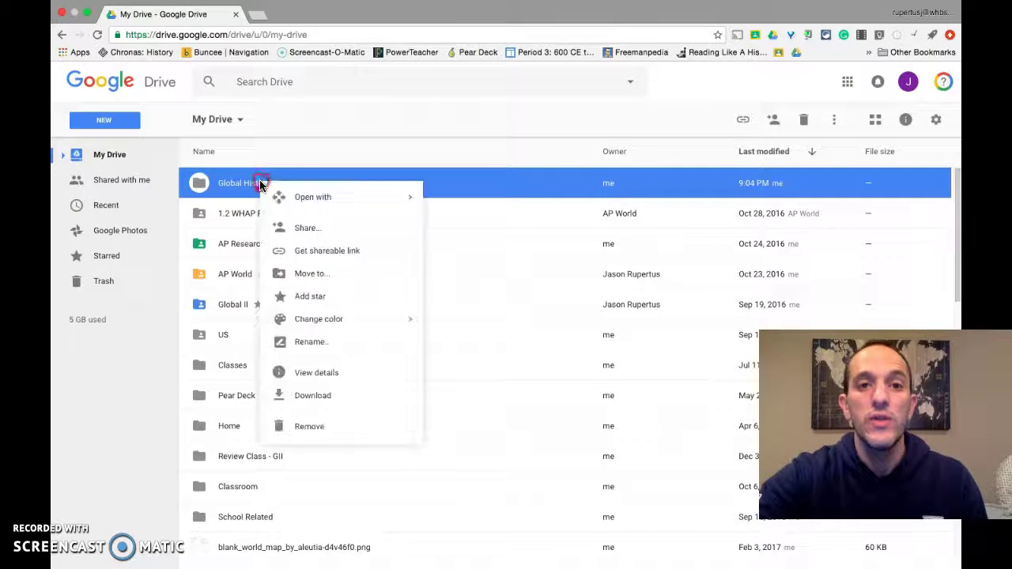
left_click(301, 291)
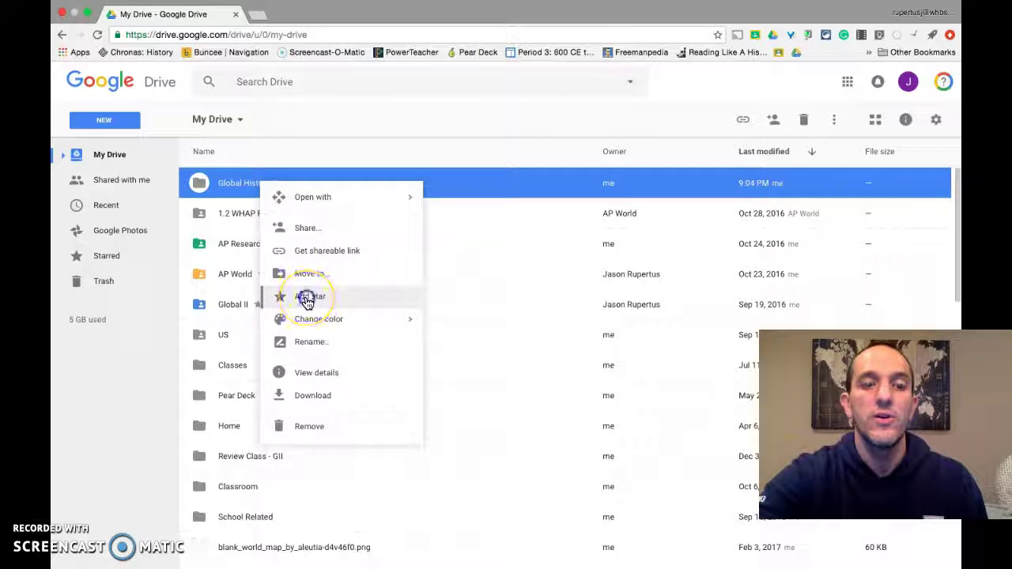
left_click(307, 299)
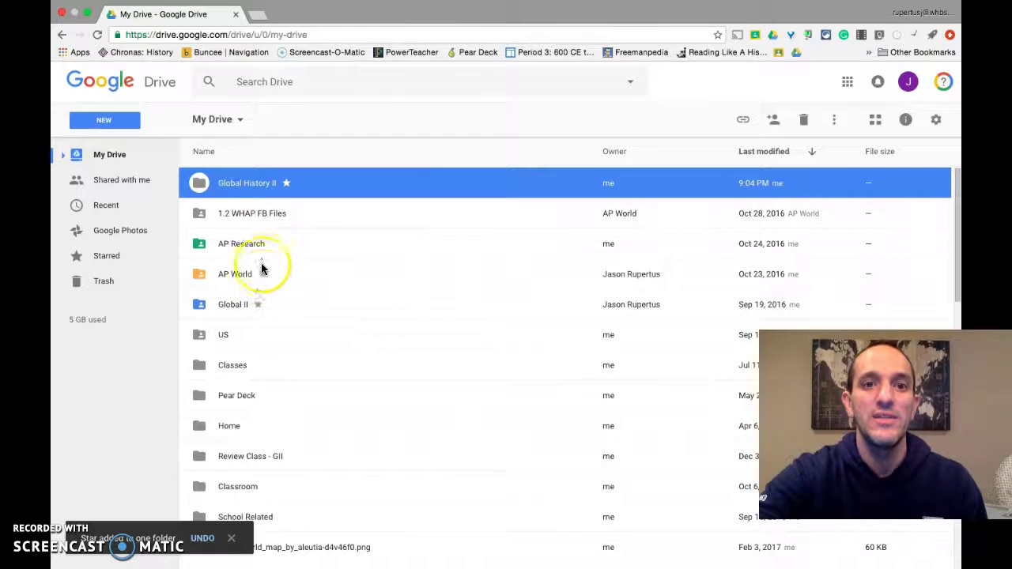
right_click(247, 185)
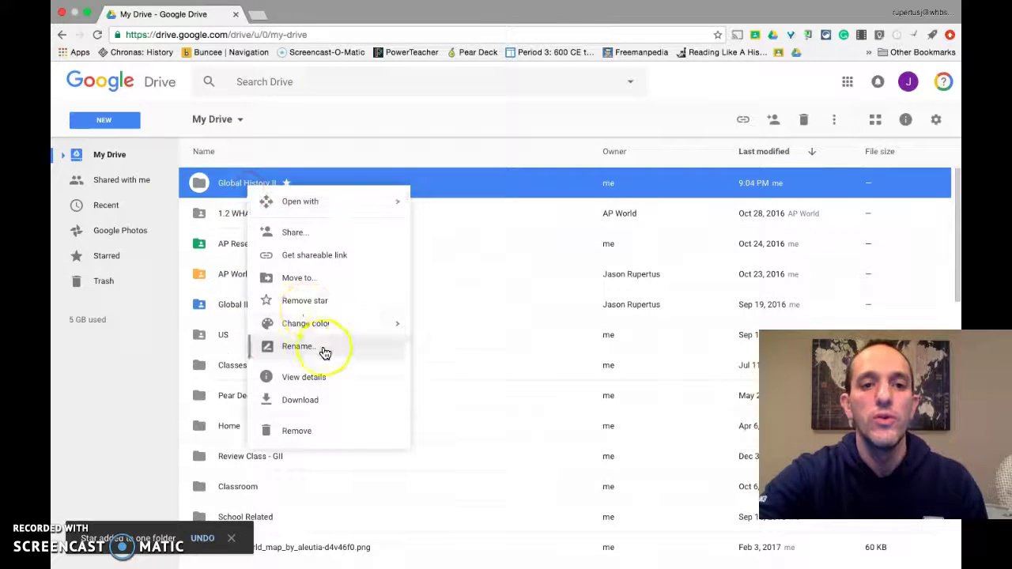
mouse_move(305, 323)
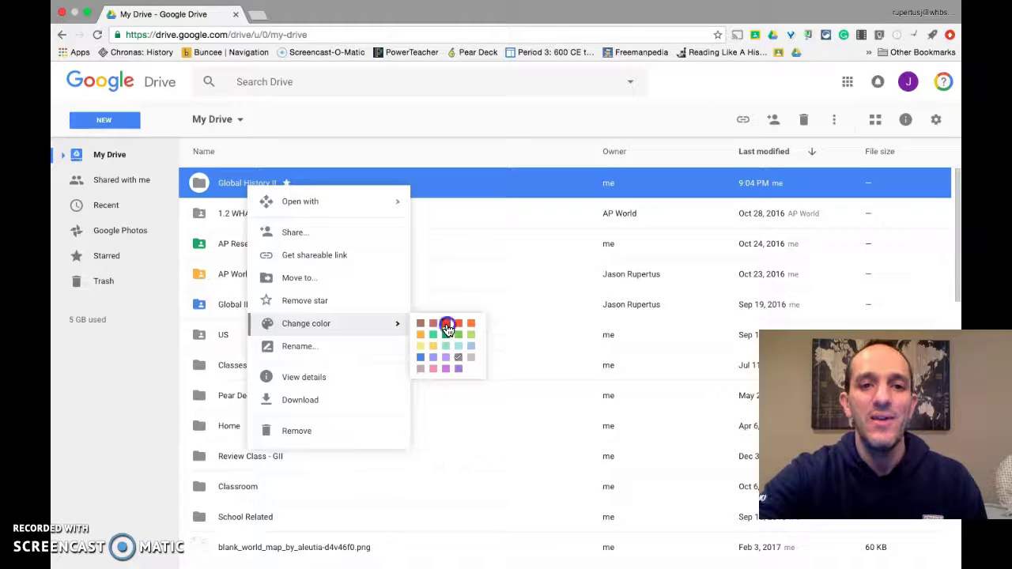
left_click(447, 324)
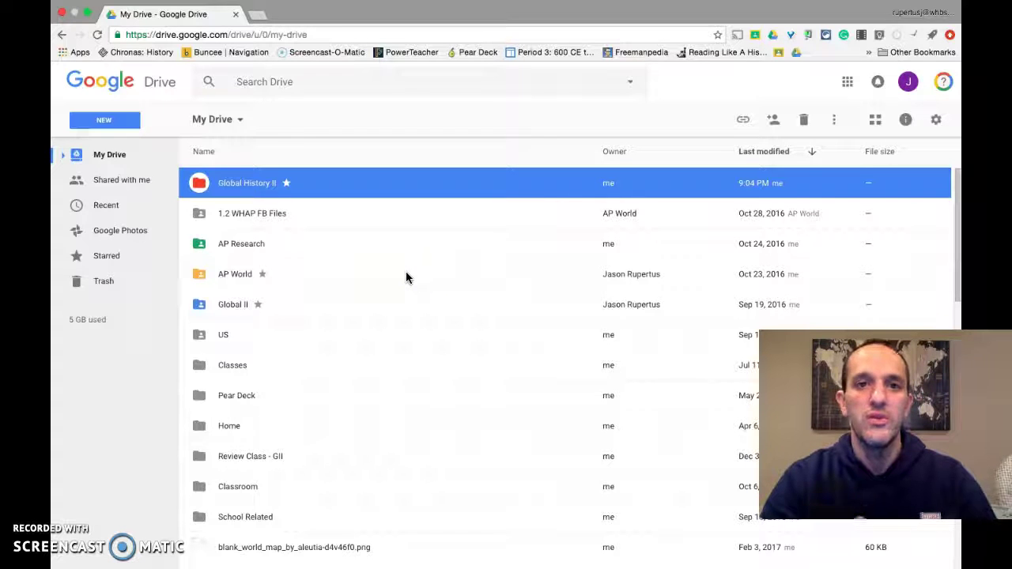
left_click(275, 170)
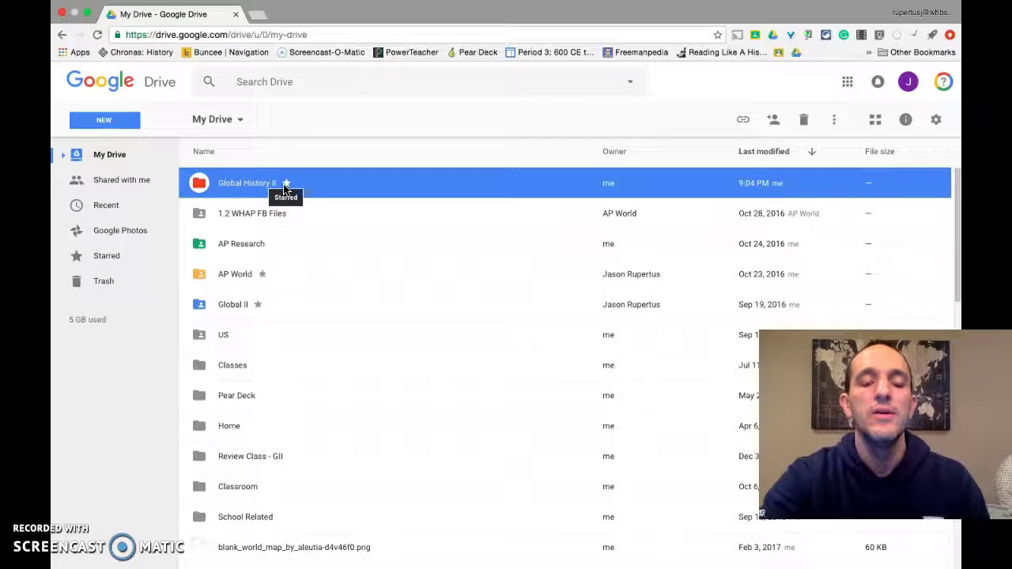
left_click(266, 191)
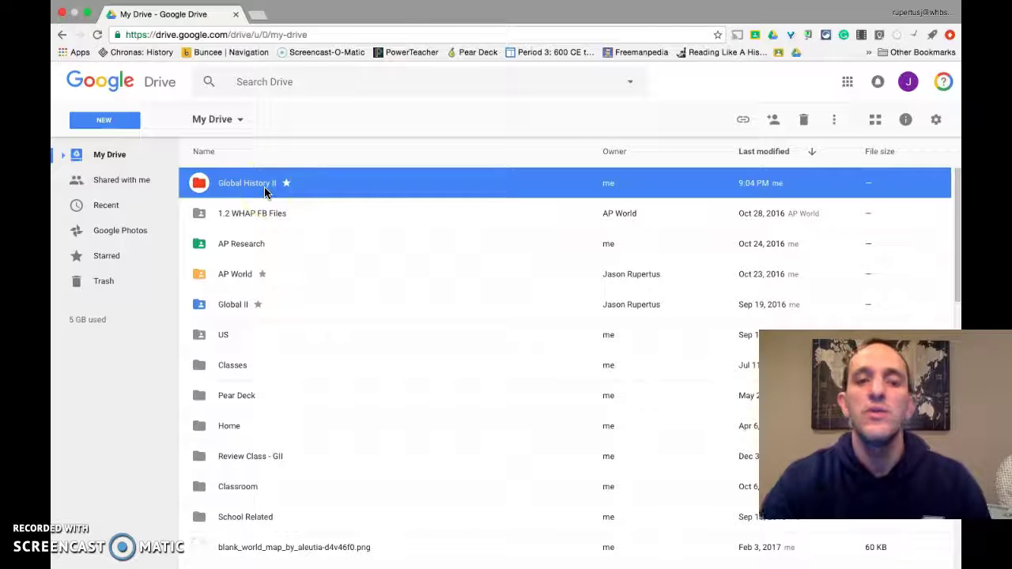
left_click(265, 188)
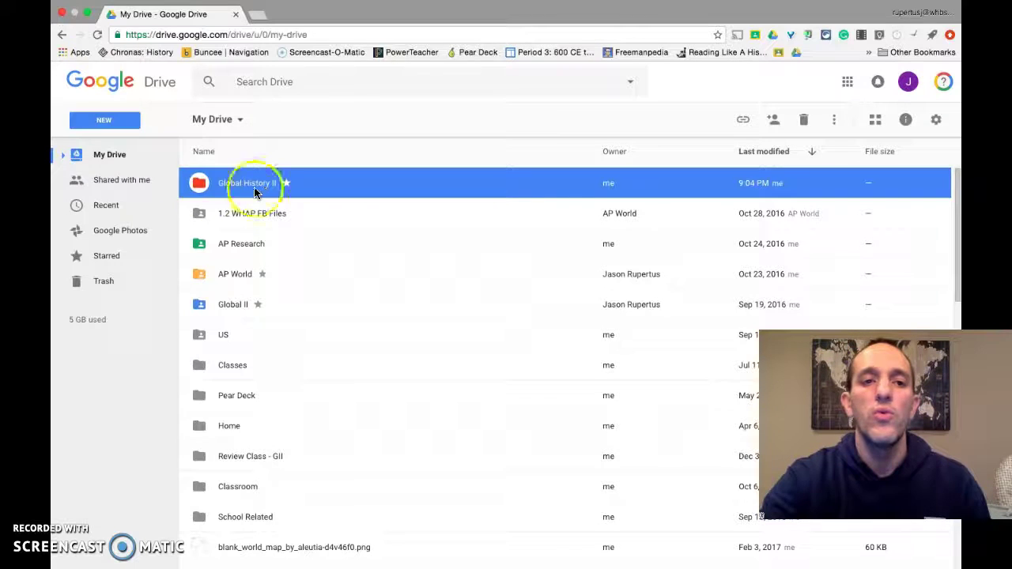
left_click(113, 255)
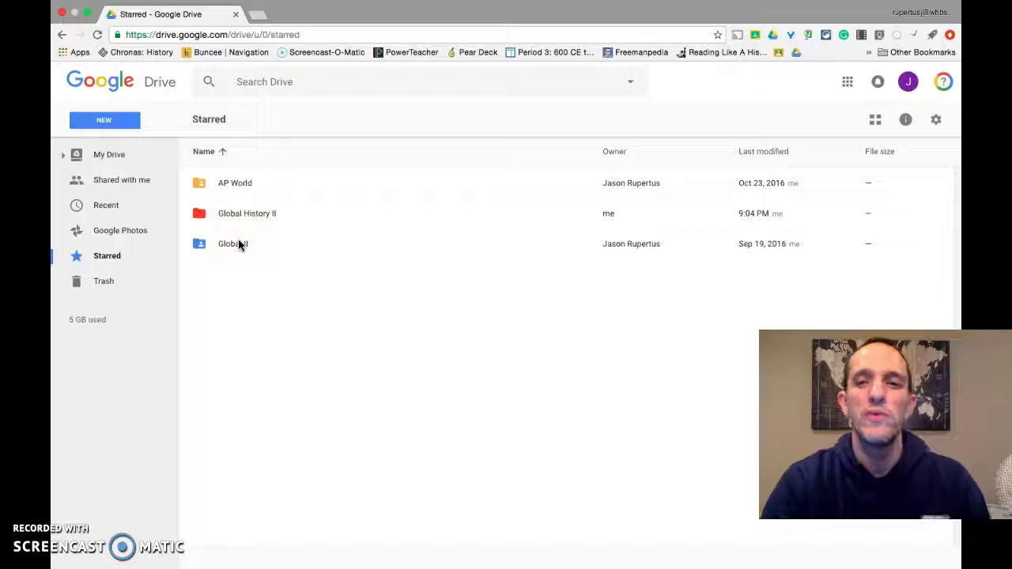
double_click(238, 245)
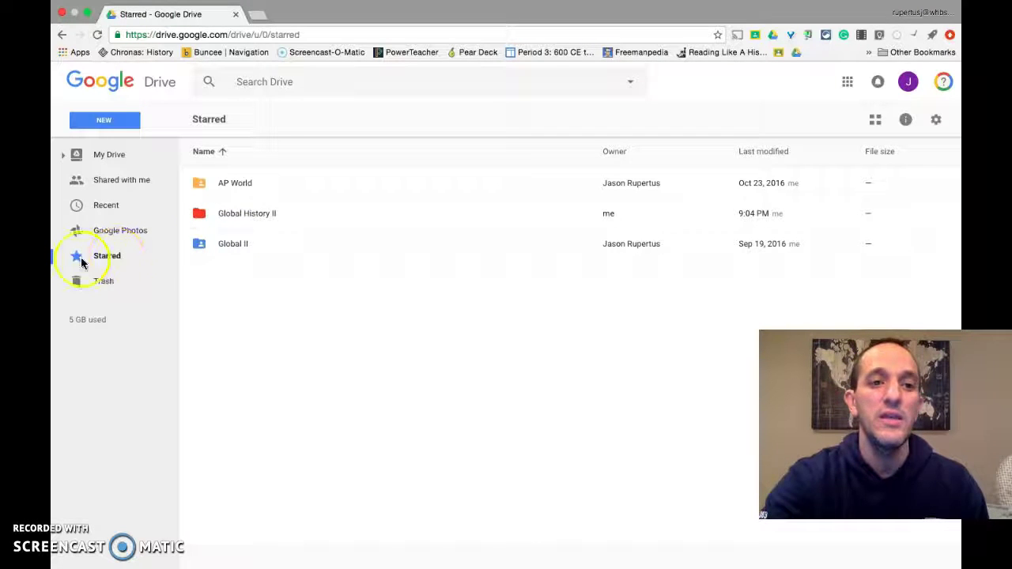
left_click(109, 155)
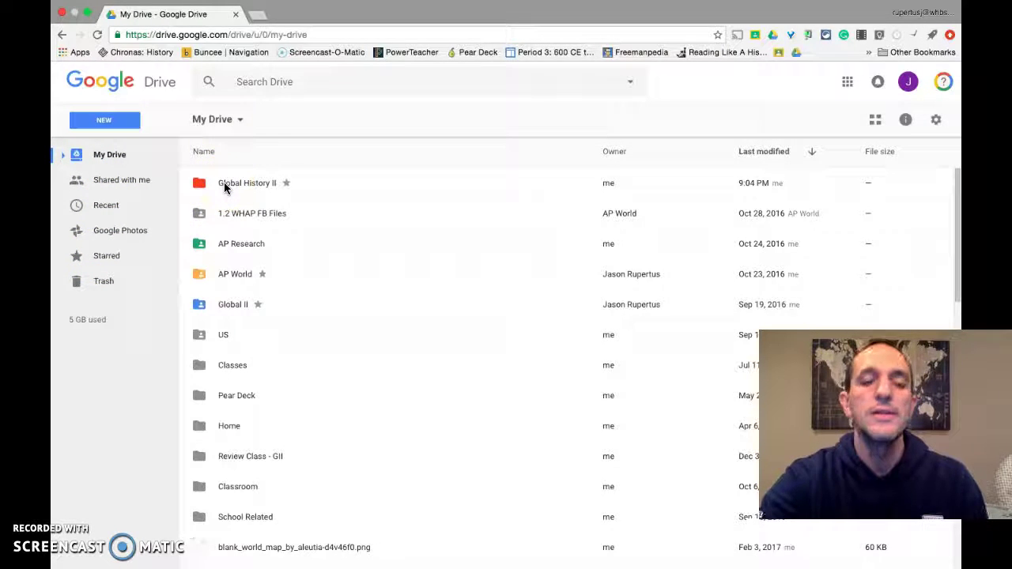
Add a new Google Doc inside Global History II, typing 'DBQ' and naming it DBQ.
double_click(224, 184)
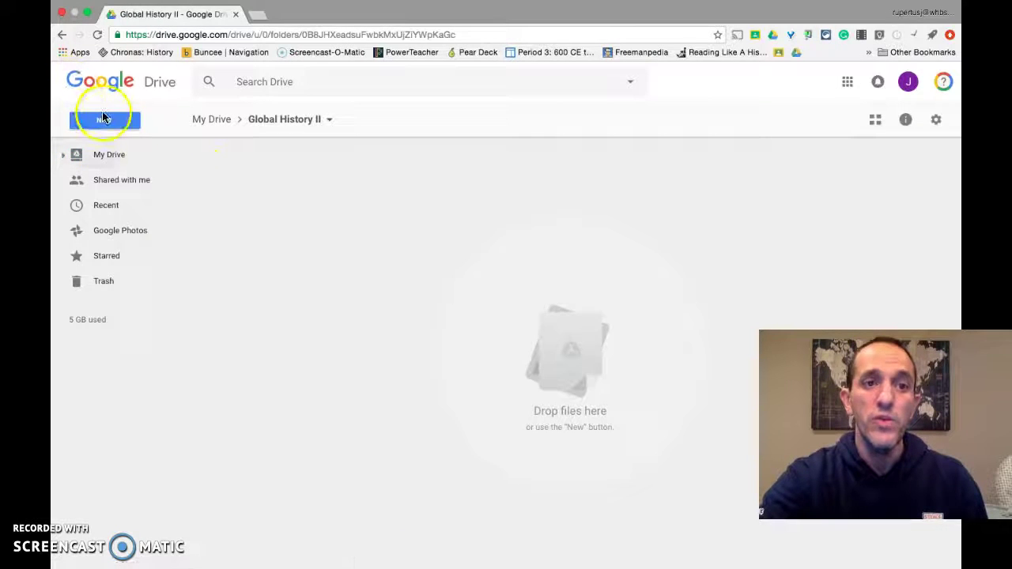
left_click(104, 120)
left_click(119, 228)
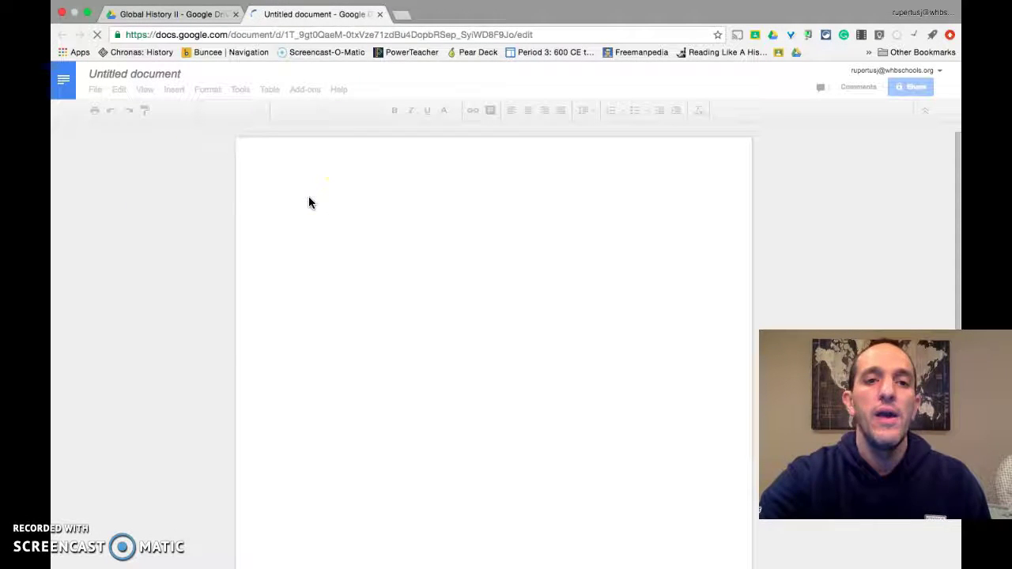
left_click(169, 74)
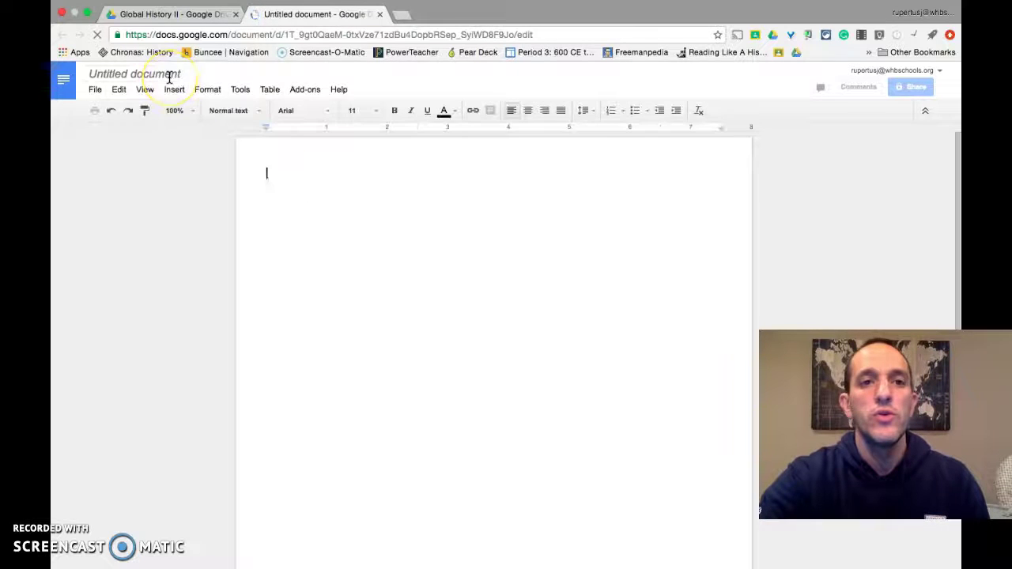
left_click(280, 167)
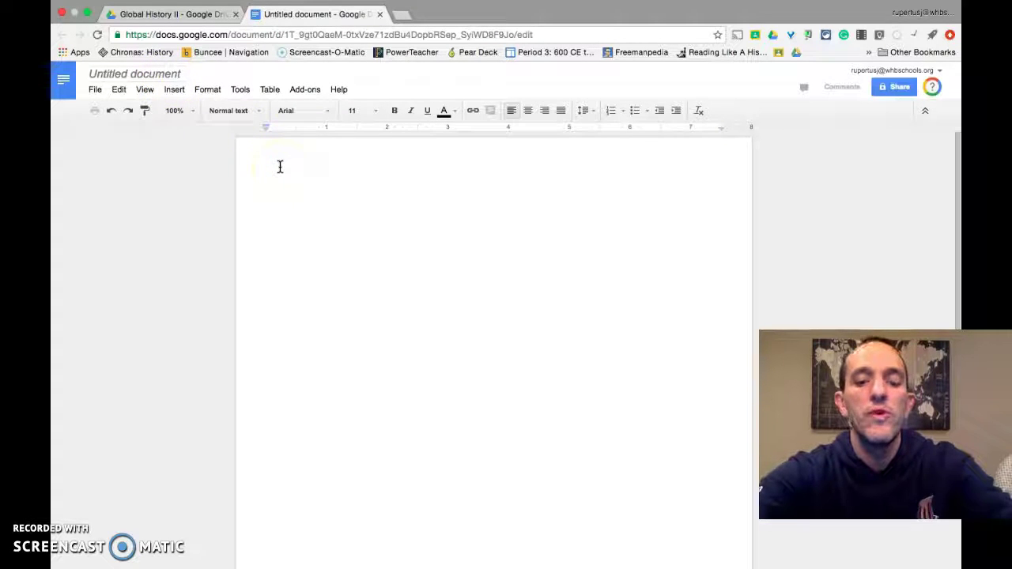
left_click(276, 185)
type("DBQ")
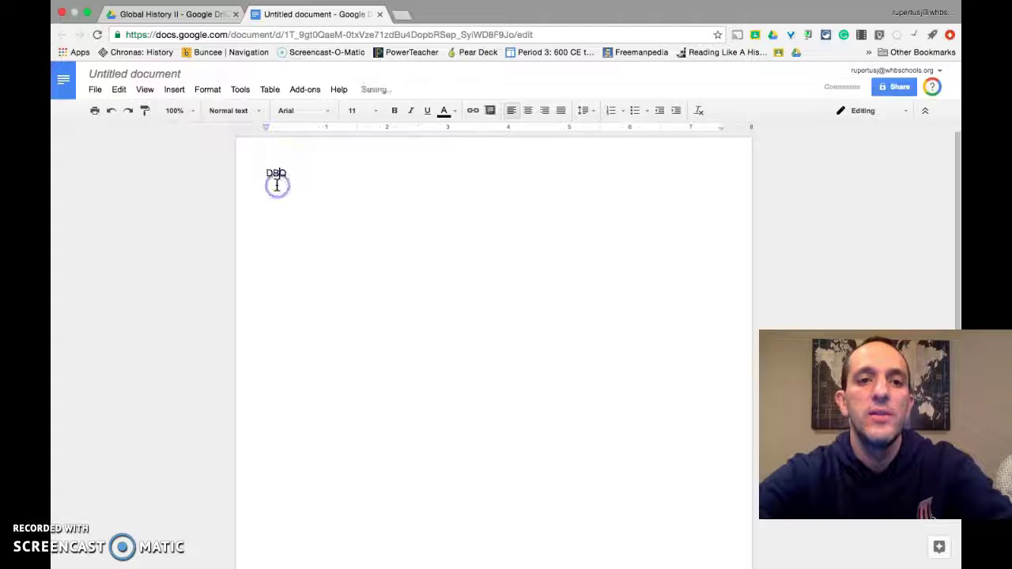
left_click(147, 74)
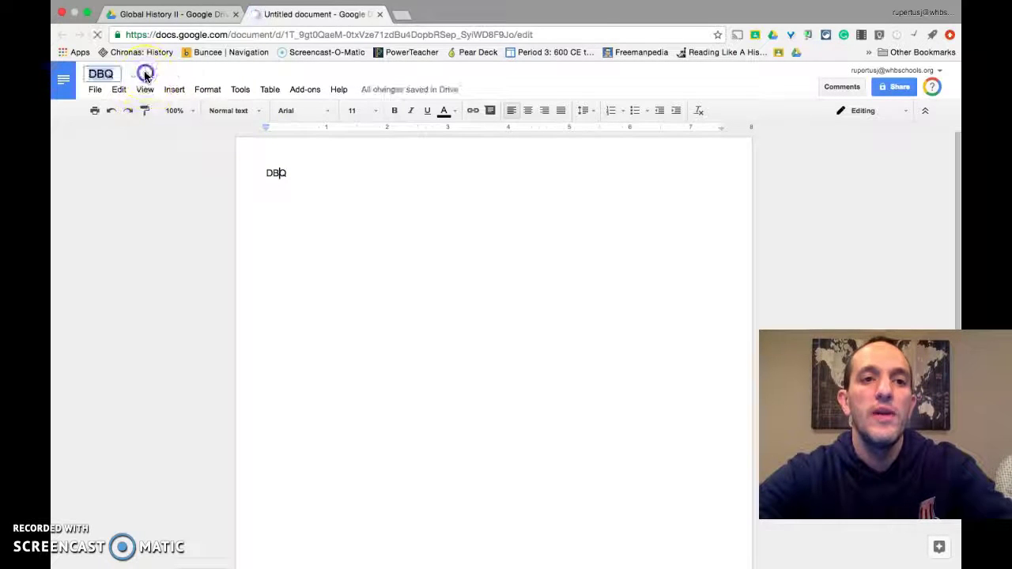
left_click(181, 16)
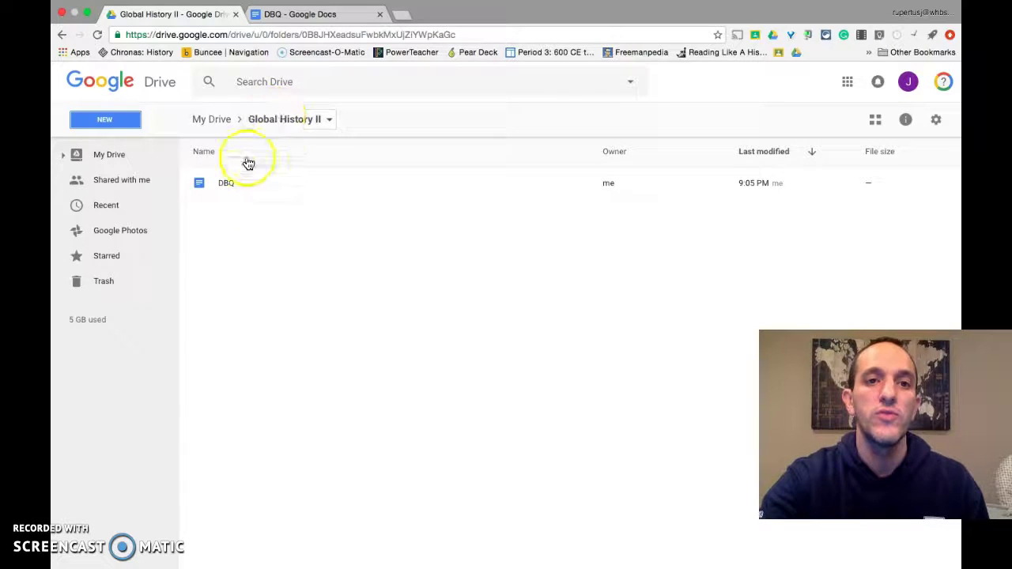
Create a new Google Slides presentation in the Global History II folder.
left_click(290, 24)
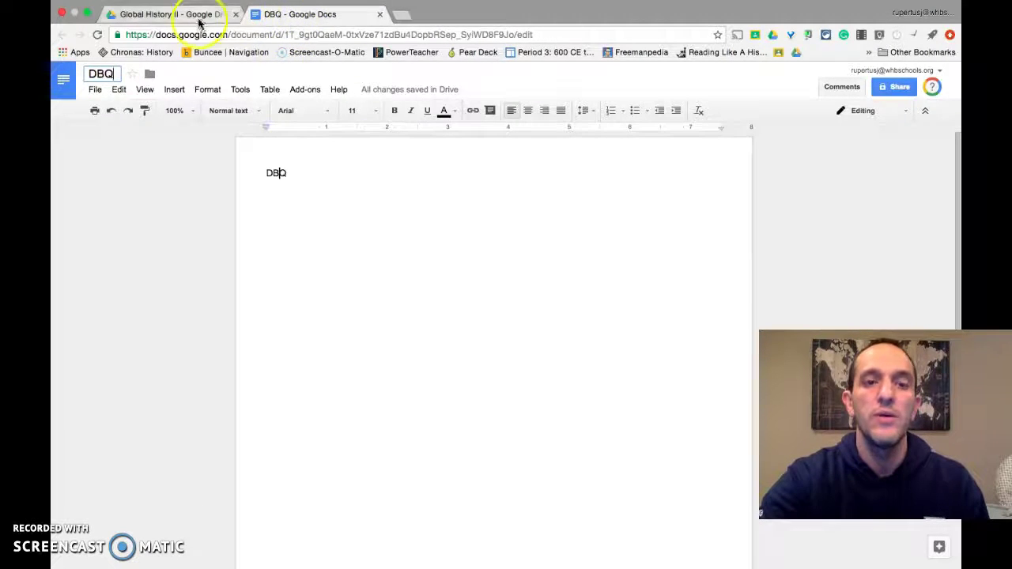
left_click(200, 22)
left_click(118, 119)
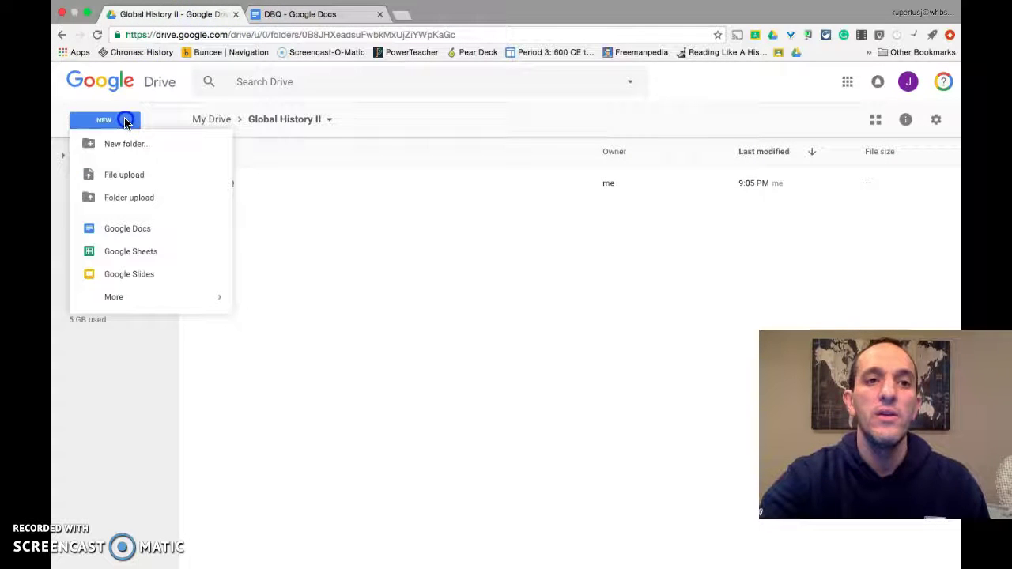
left_click(136, 272)
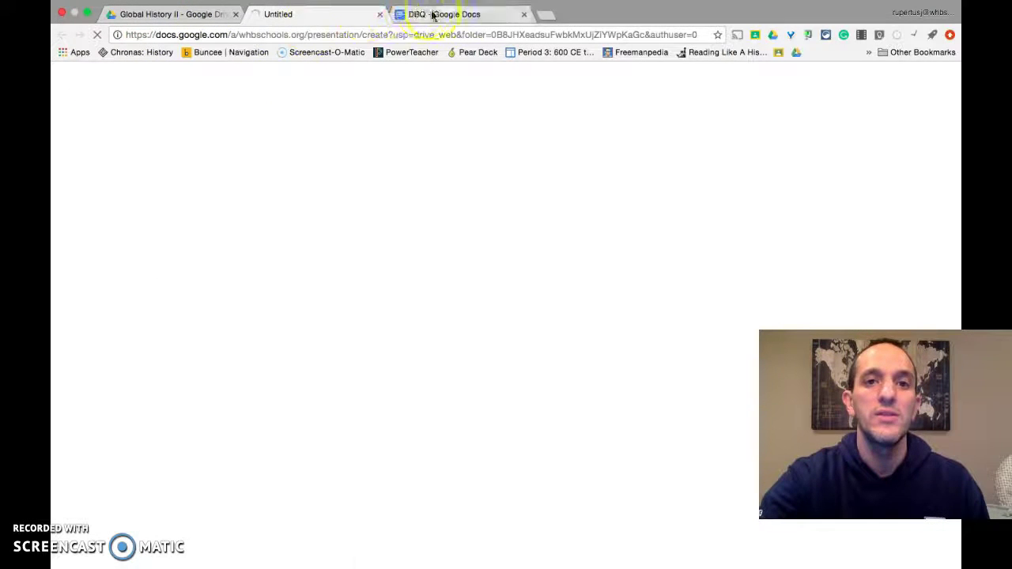
left_click(523, 15)
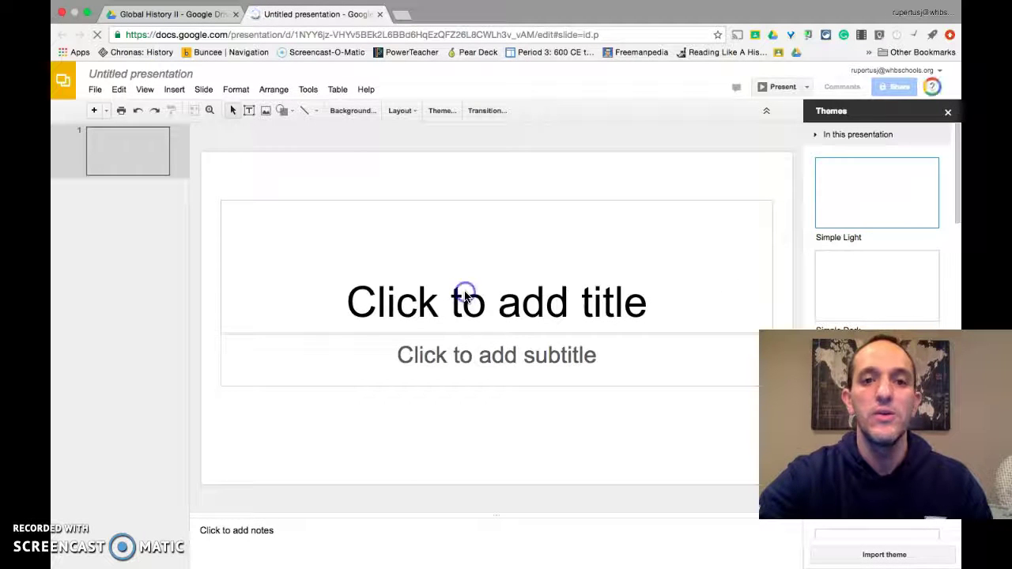
Title the first slide 'HOw to DBQ' and accept that as the presentation name.
left_click(462, 299)
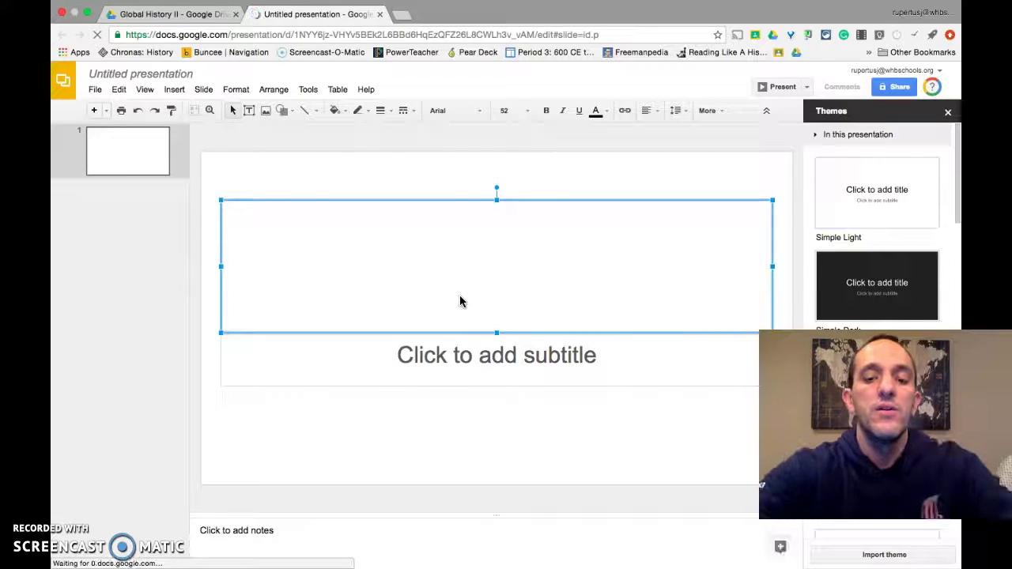
type("HOw to DB")
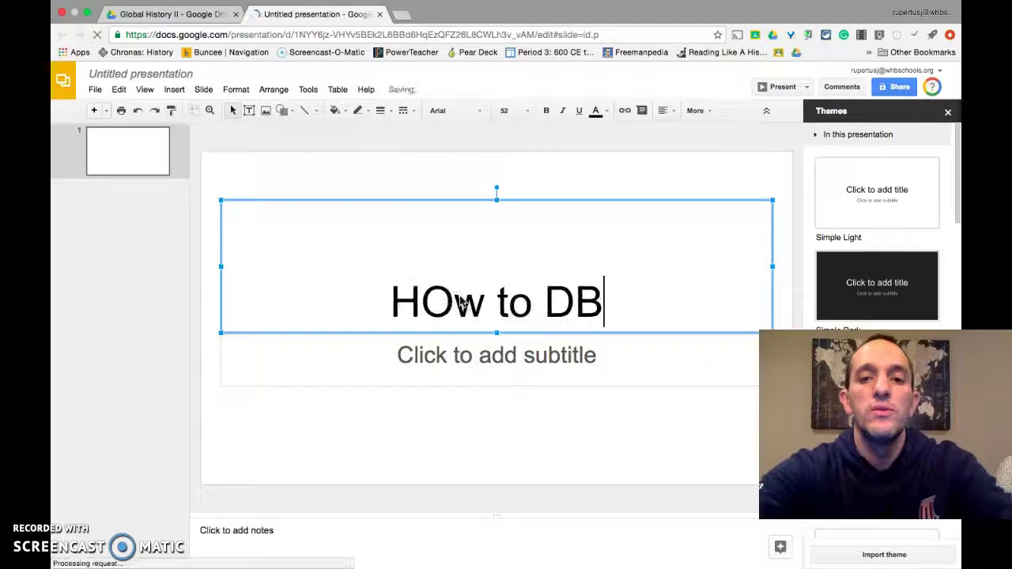
type("W")
key("BackSpace")
type("Q")
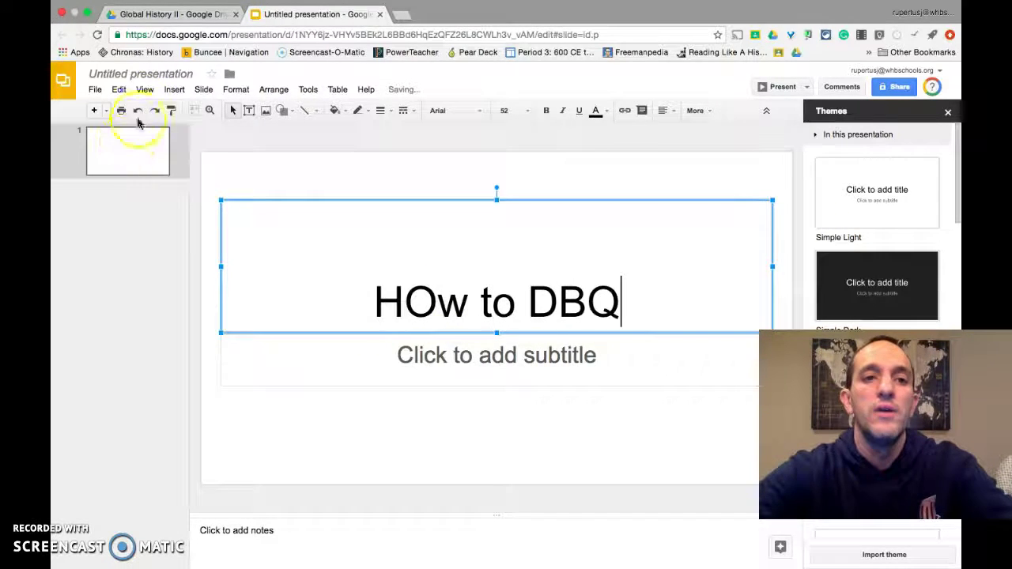
left_click(157, 72)
key("Return")
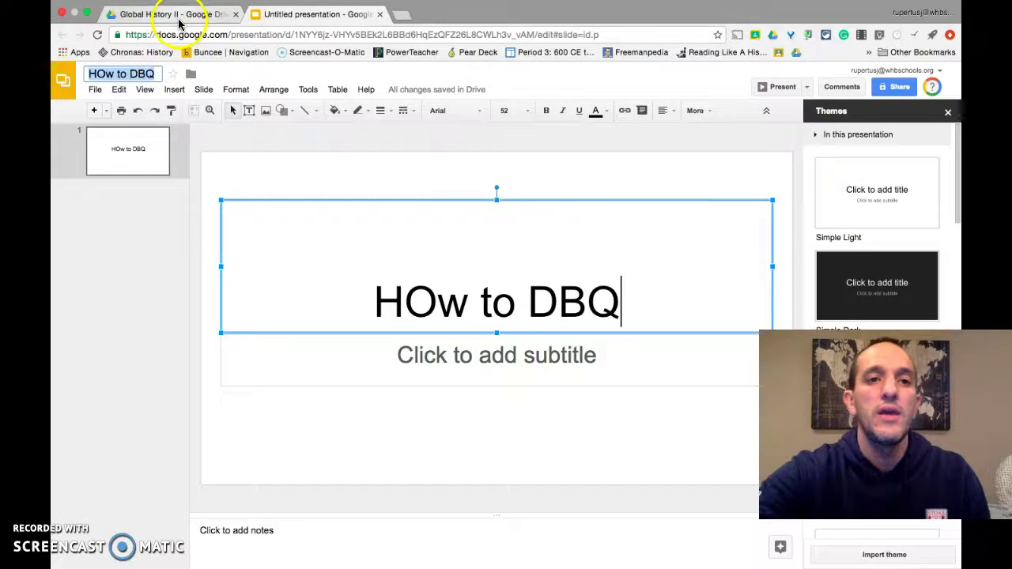
left_click(174, 16)
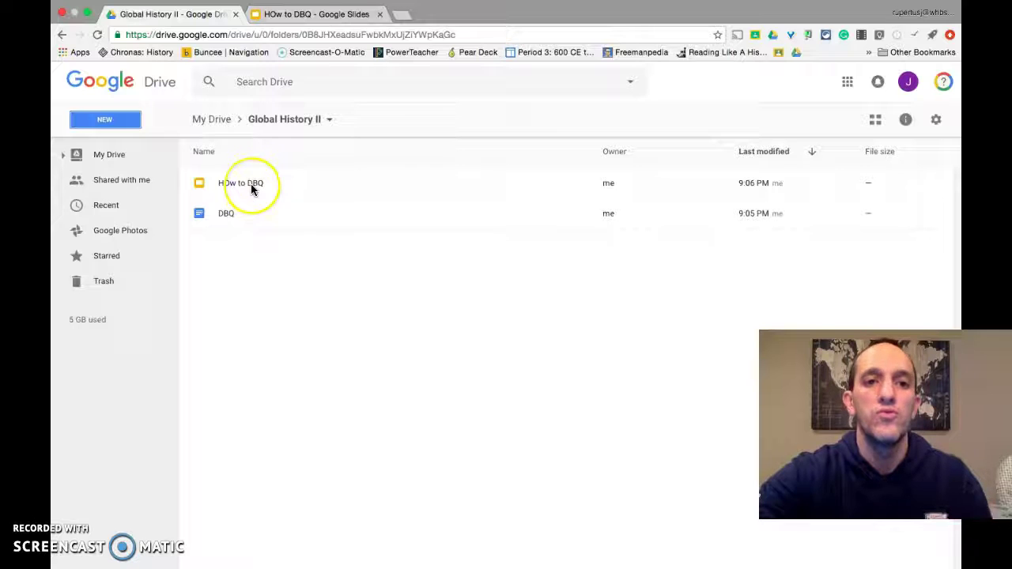
Open sharing for HOw to DBQ and add colleague 'eagan' as a recipient.
right_click(250, 183)
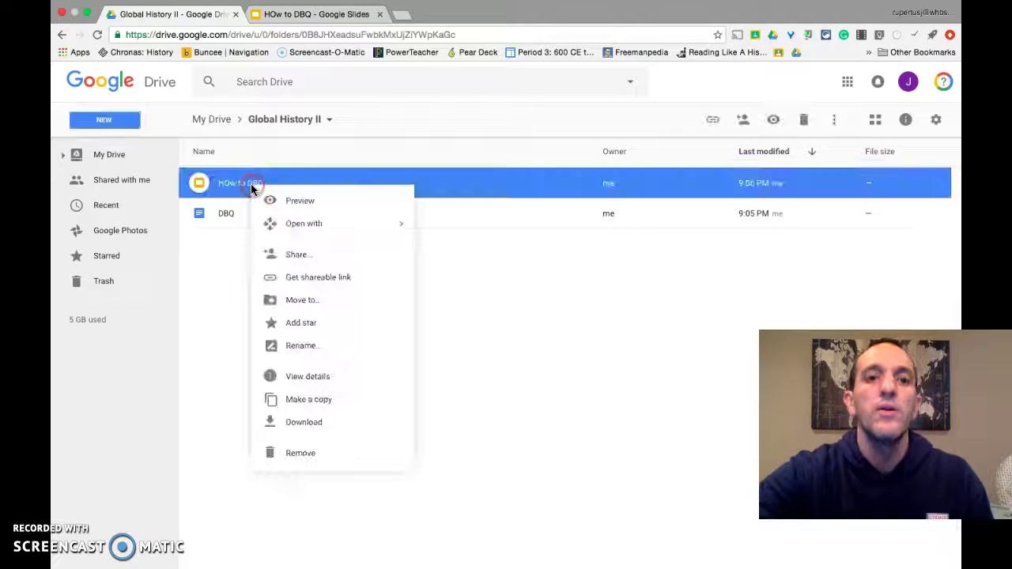
left_click(278, 254)
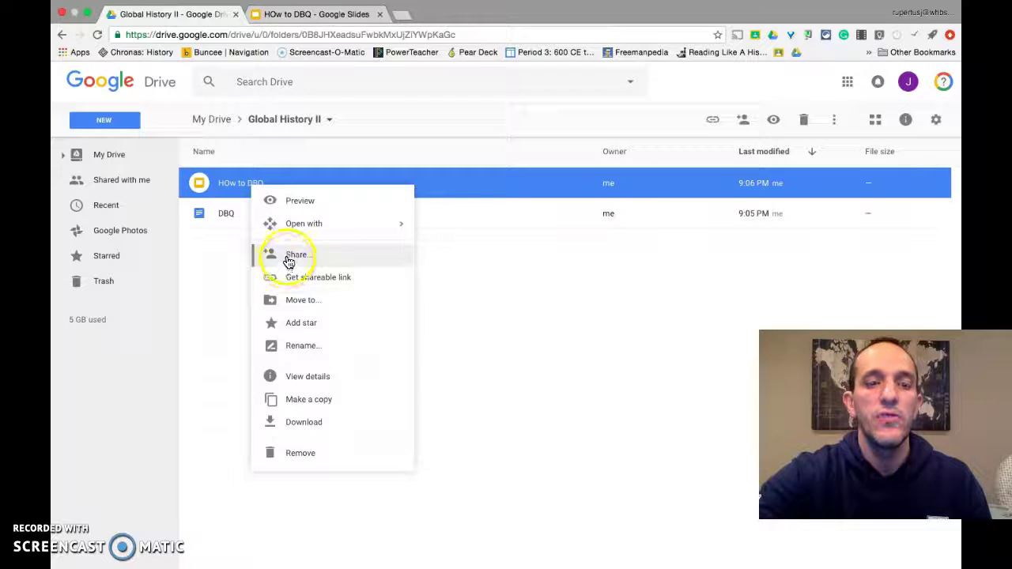
left_click(266, 254)
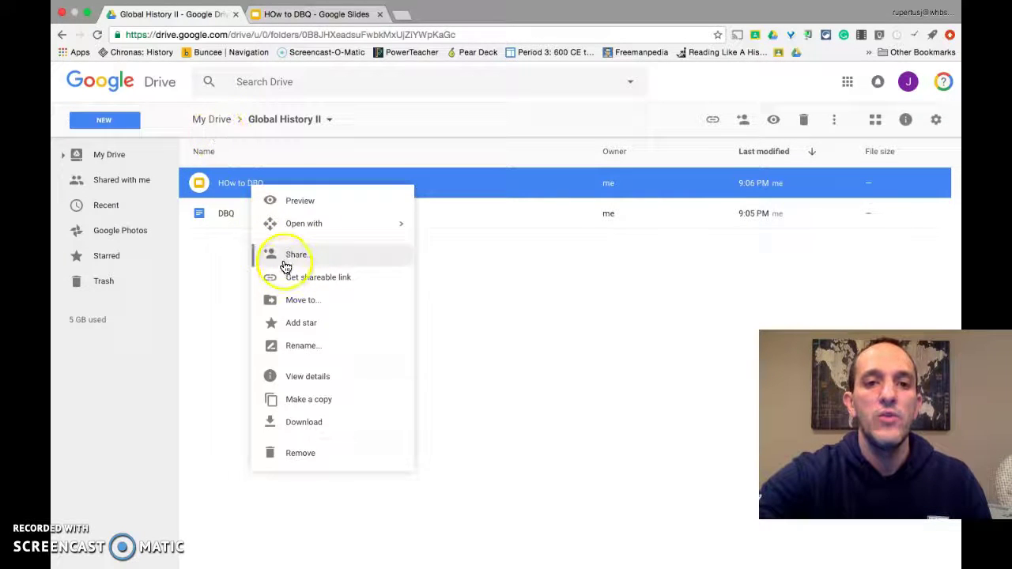
left_click(501, 308)
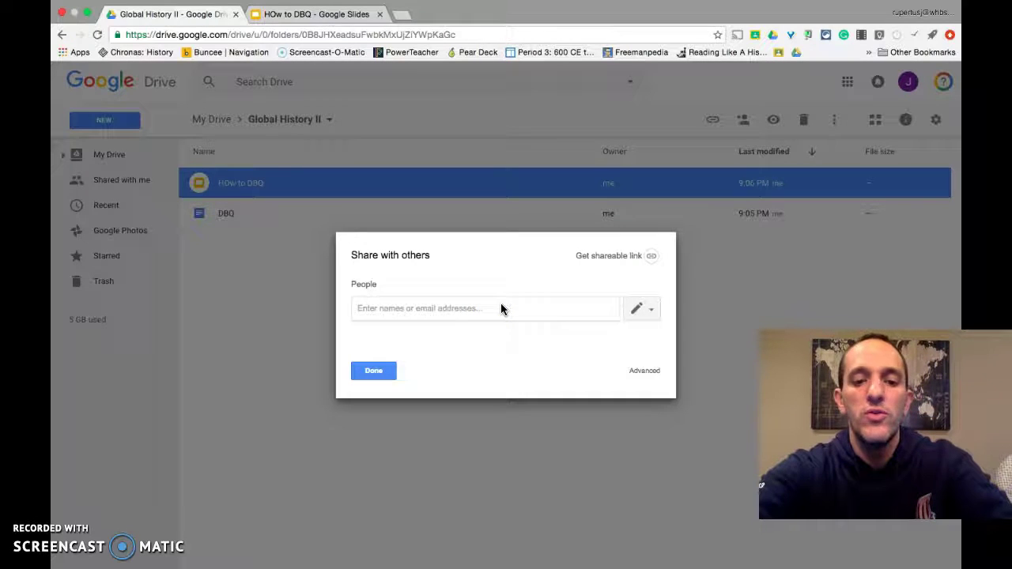
type("eagan")
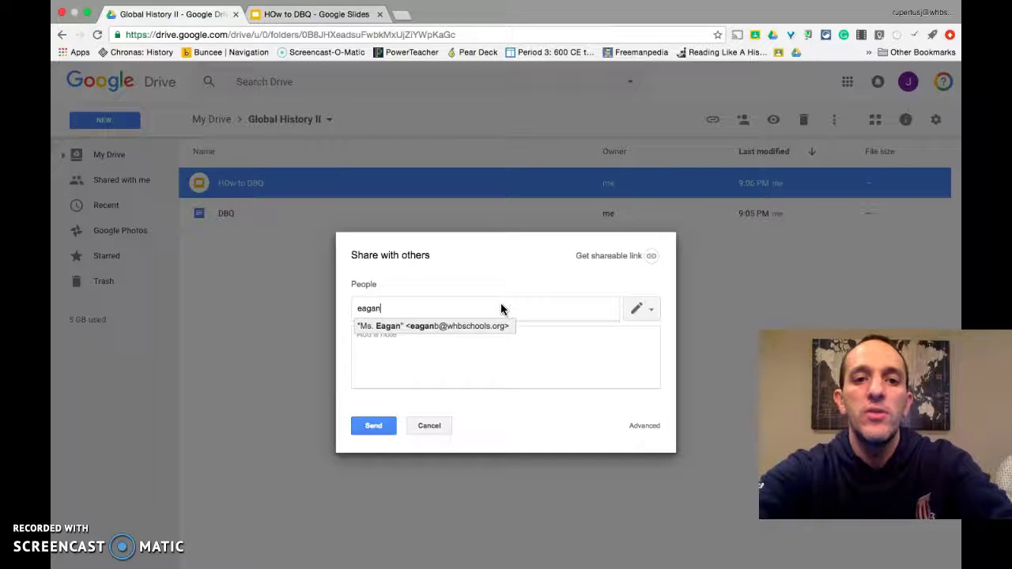
left_click(461, 326)
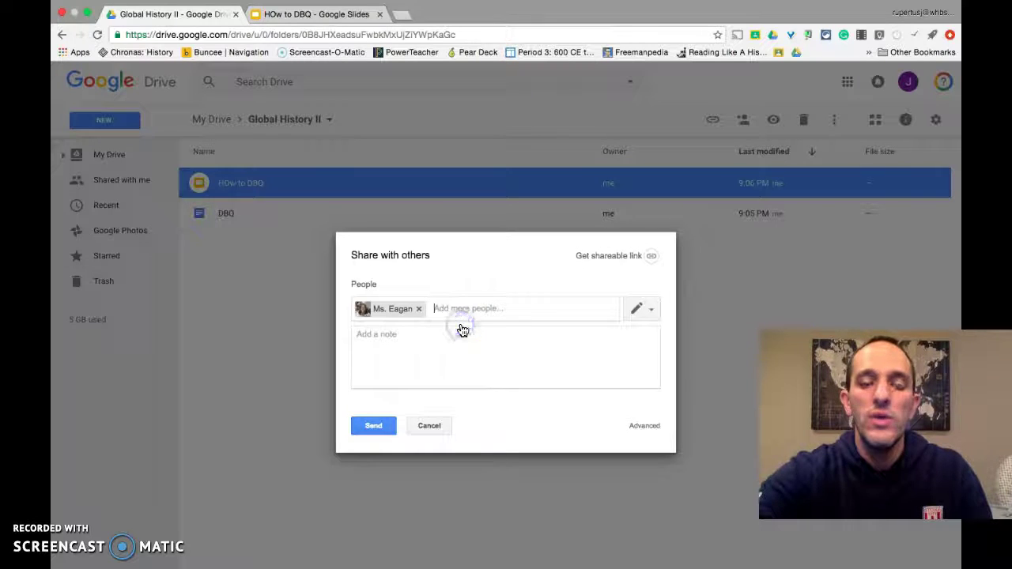
Review the permission levels, close sharing without sending, and go back to My Drive.
left_click(652, 310)
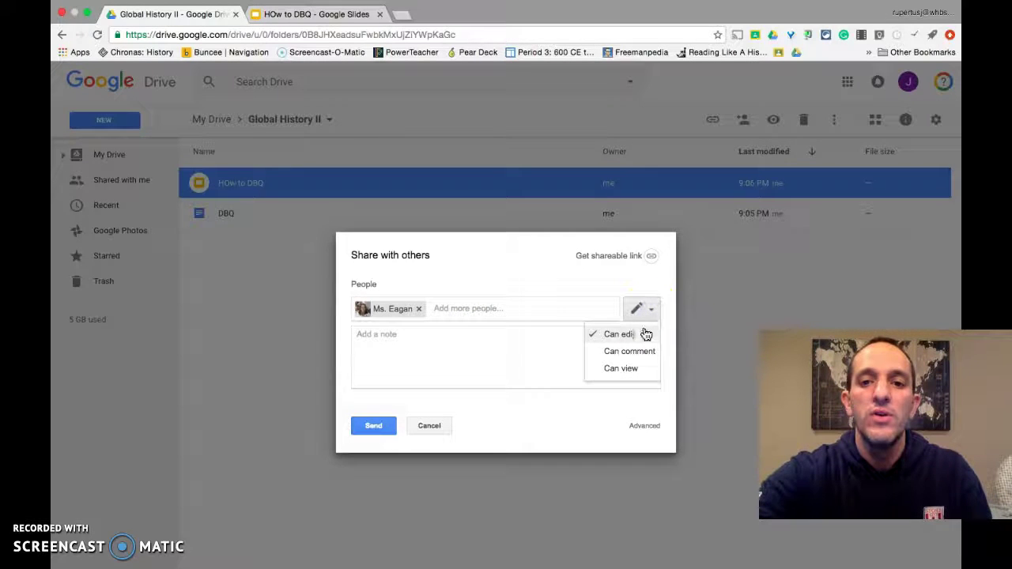
left_click(632, 377)
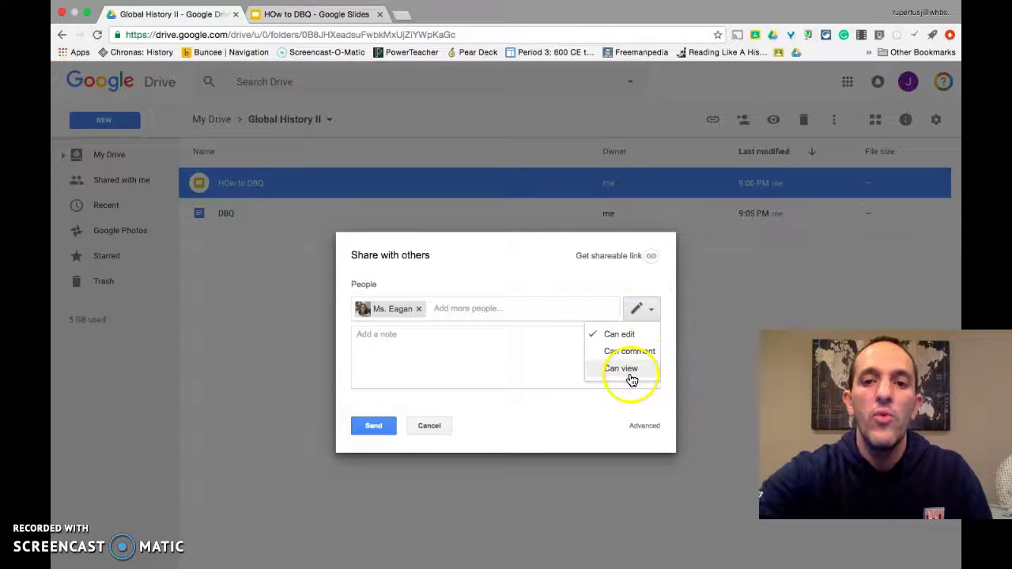
left_click(630, 336)
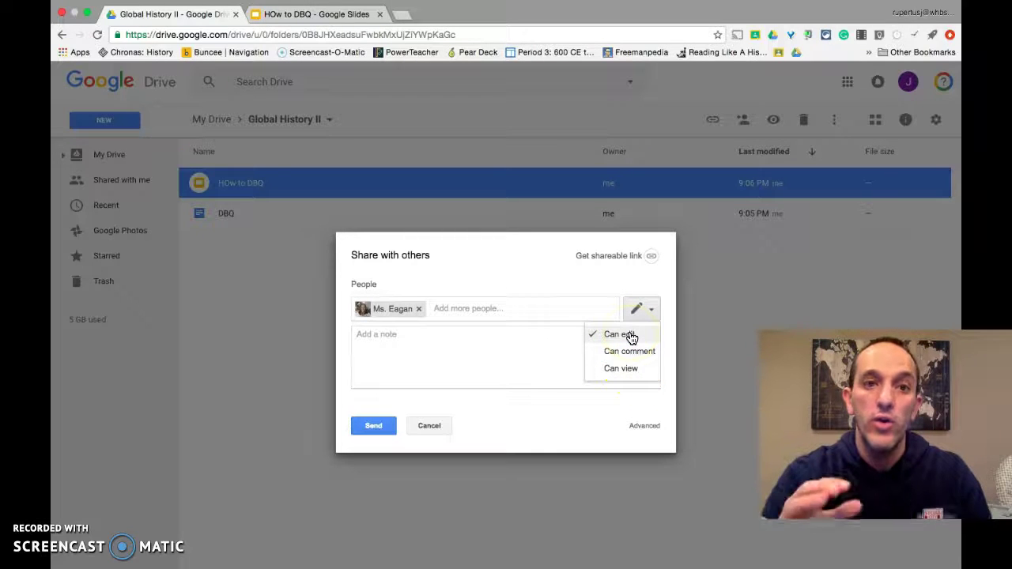
left_click(626, 350)
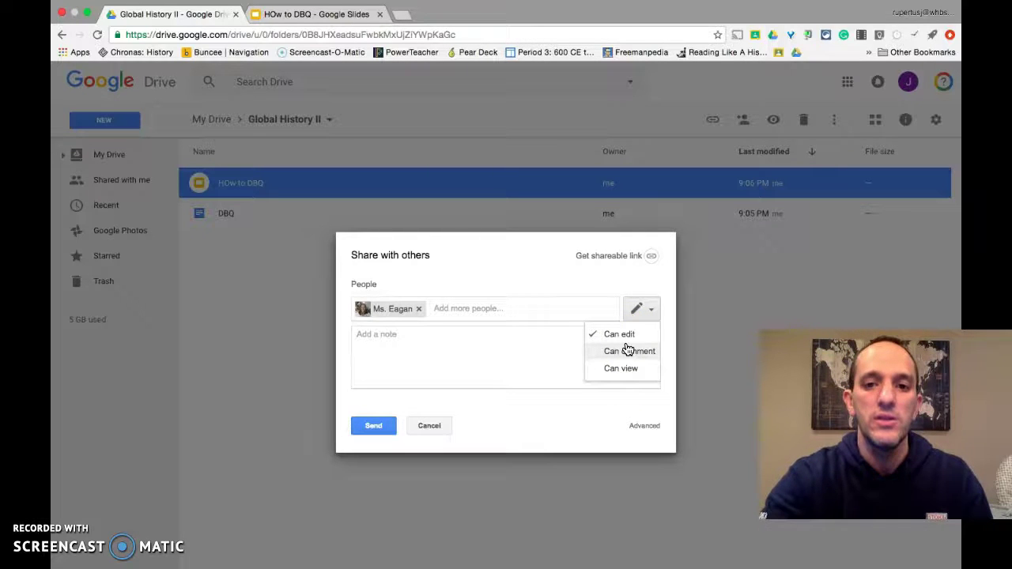
left_click(625, 376)
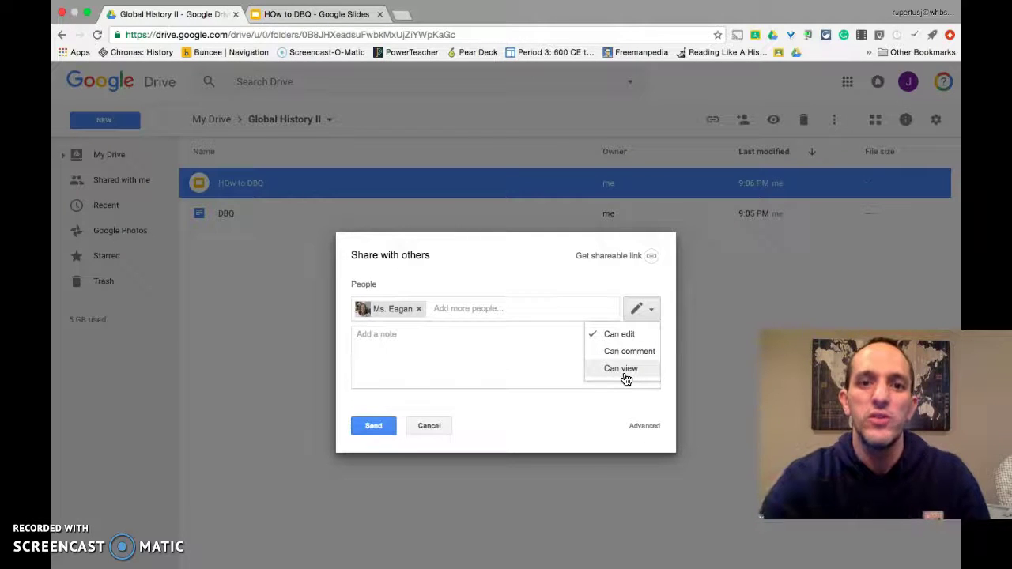
left_click(426, 426)
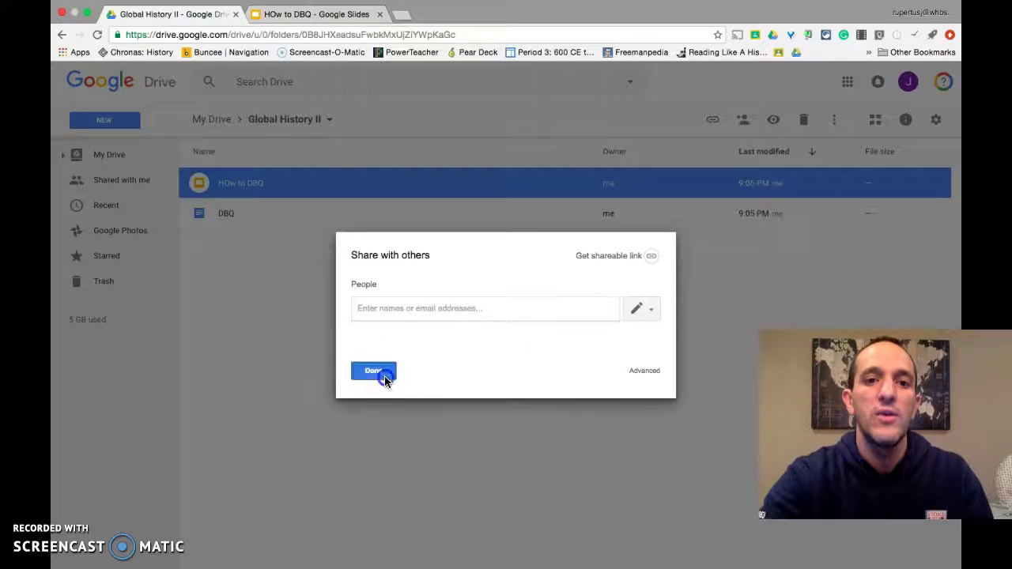
left_click(378, 374)
left_click(218, 122)
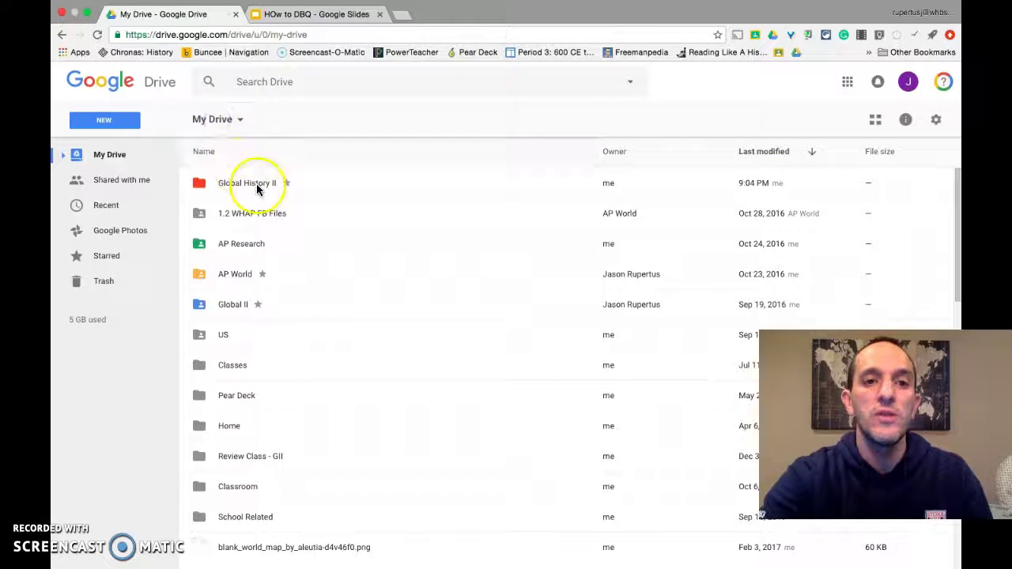
left_click(256, 183)
right_click(257, 184)
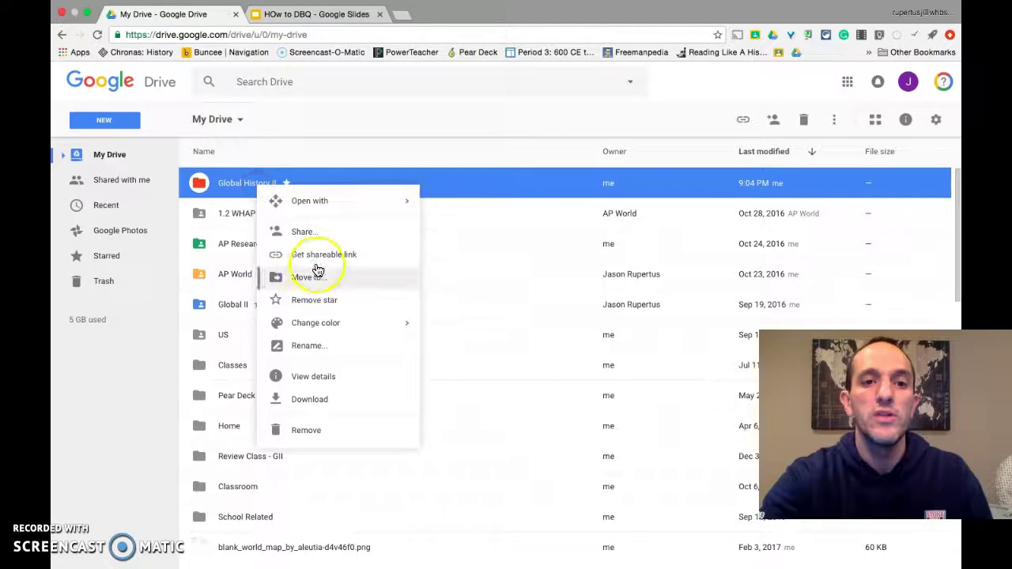
left_click(320, 235)
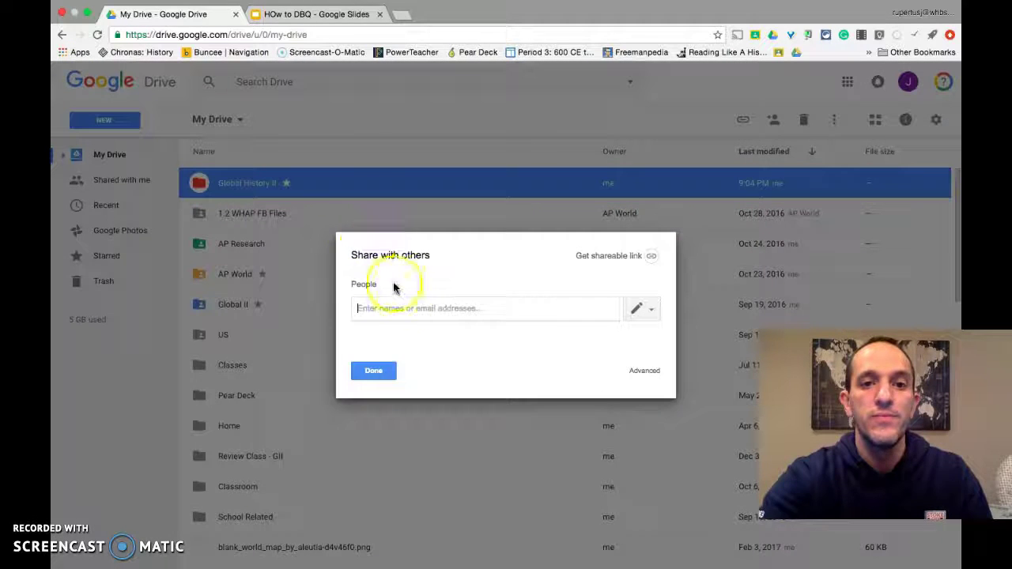
left_click(402, 297)
type("eagan")
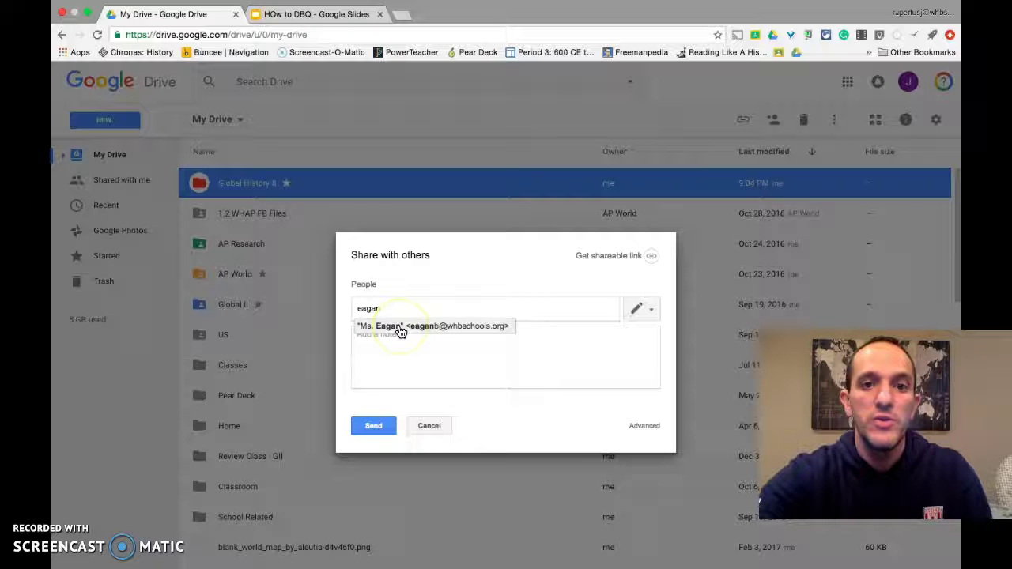
left_click(480, 326)
left_click(648, 308)
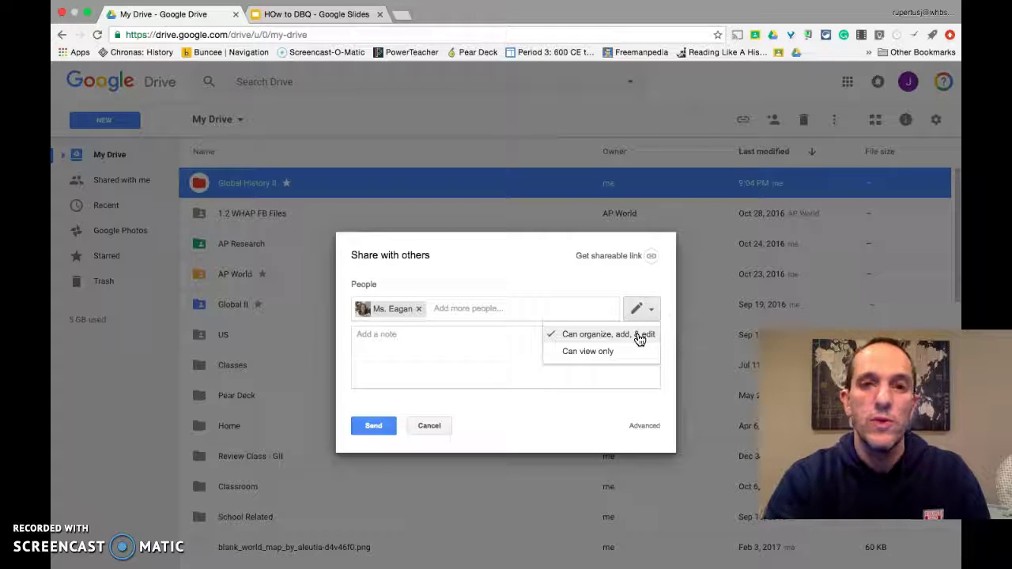
left_click(626, 351)
left_click(419, 431)
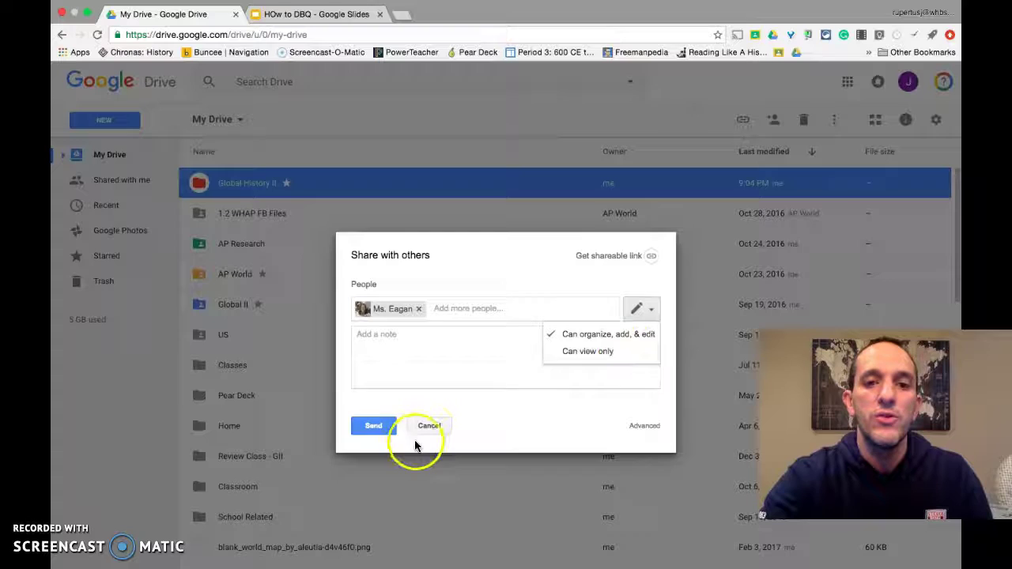
Turn on link sharing for Global History II, viewable by anyone in the school district.
left_click(373, 370)
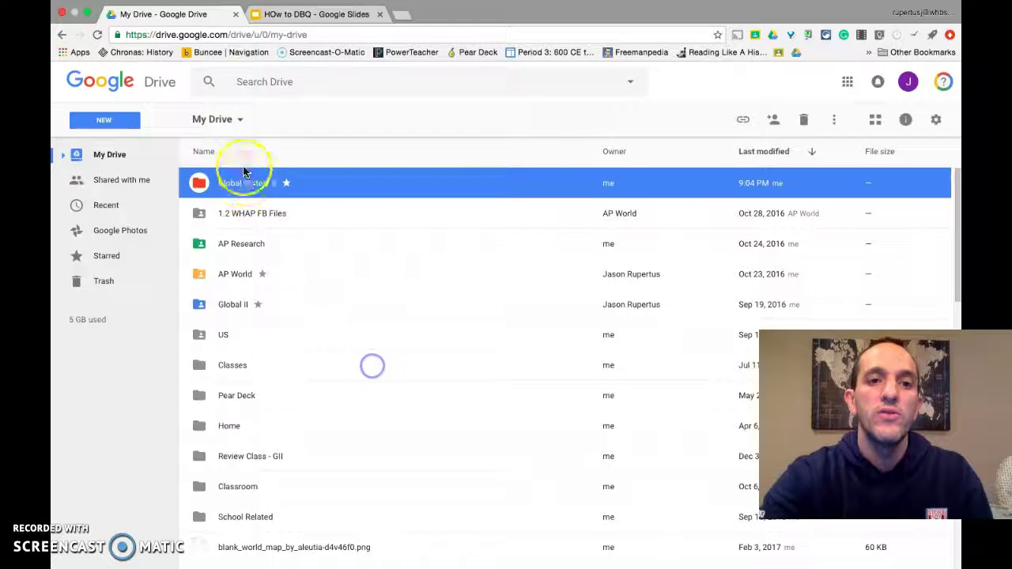
right_click(237, 178)
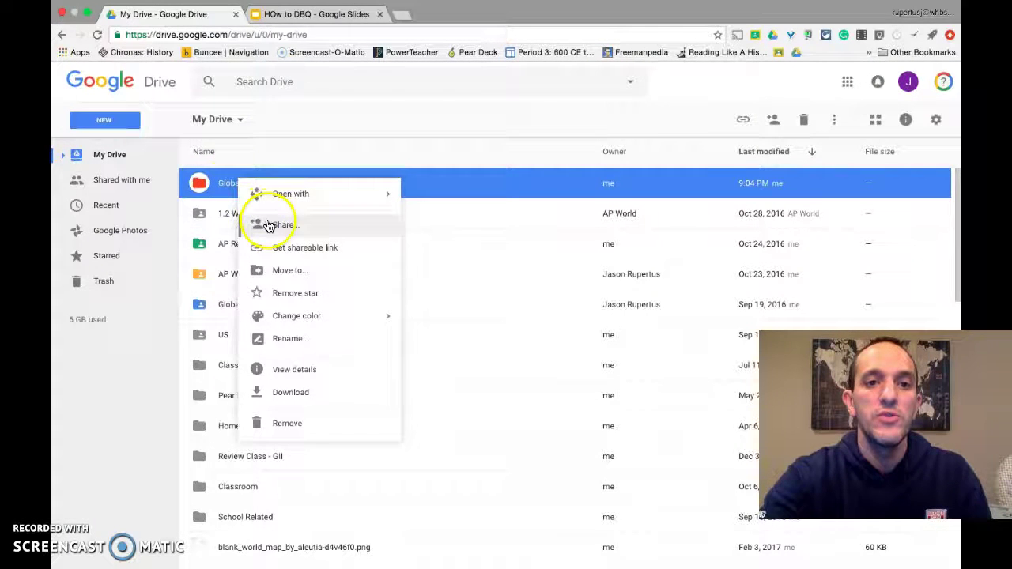
left_click(285, 249)
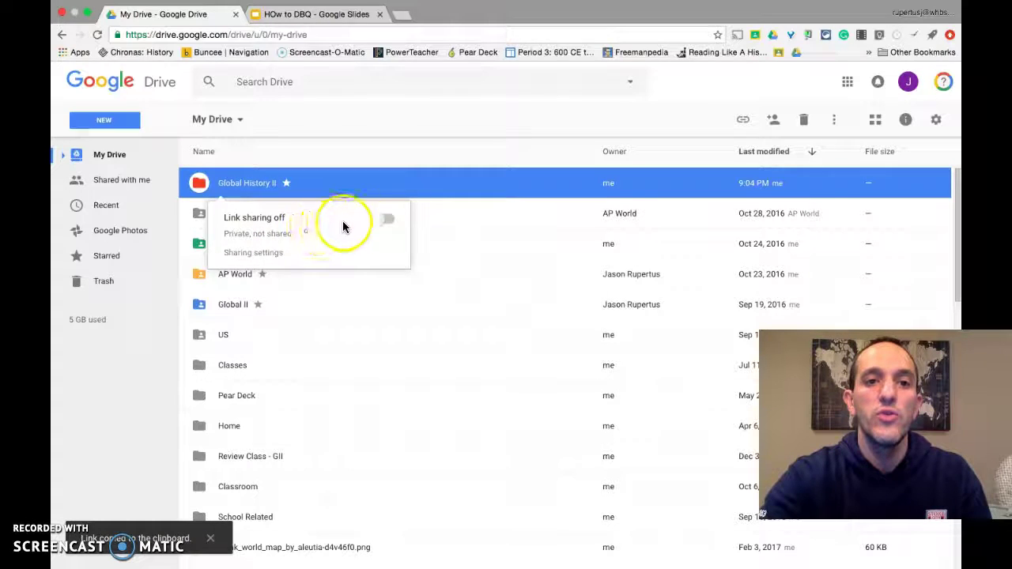
left_click(382, 219)
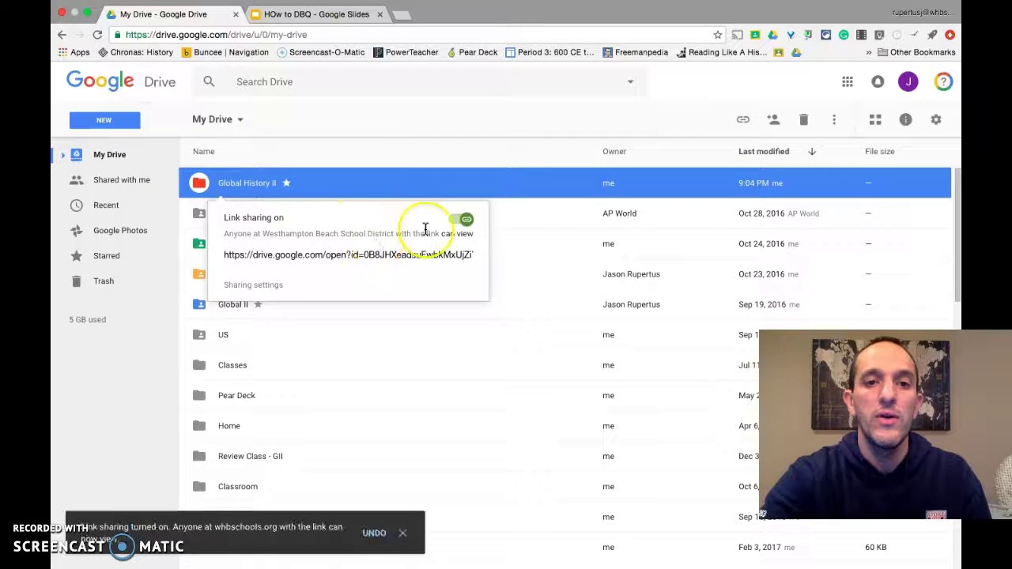
left_click(323, 256)
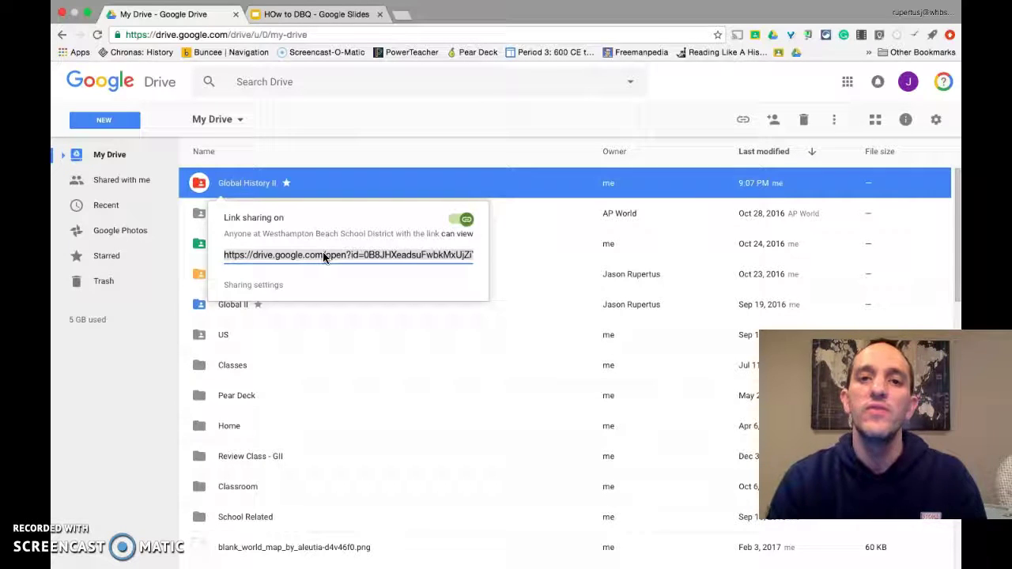
left_click(348, 351)
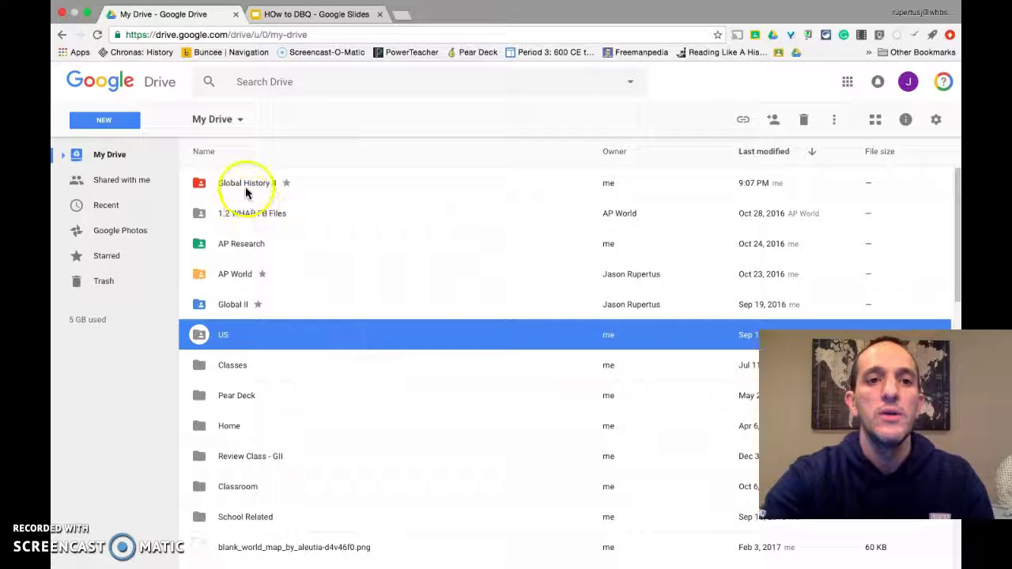
Find and select the T4 presentation in Shared with me.
left_click(144, 188)
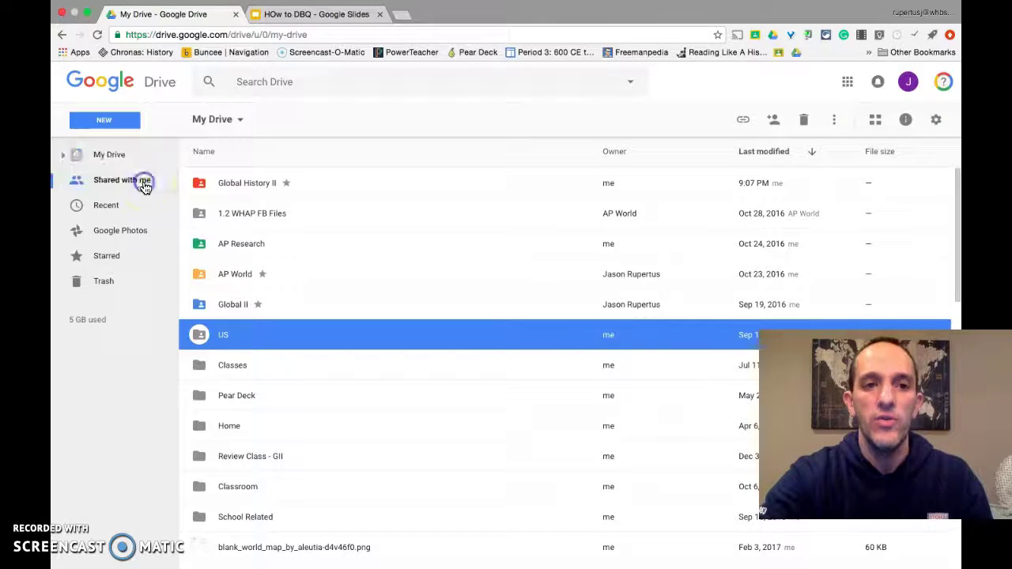
scroll(250, 310, "down", 1)
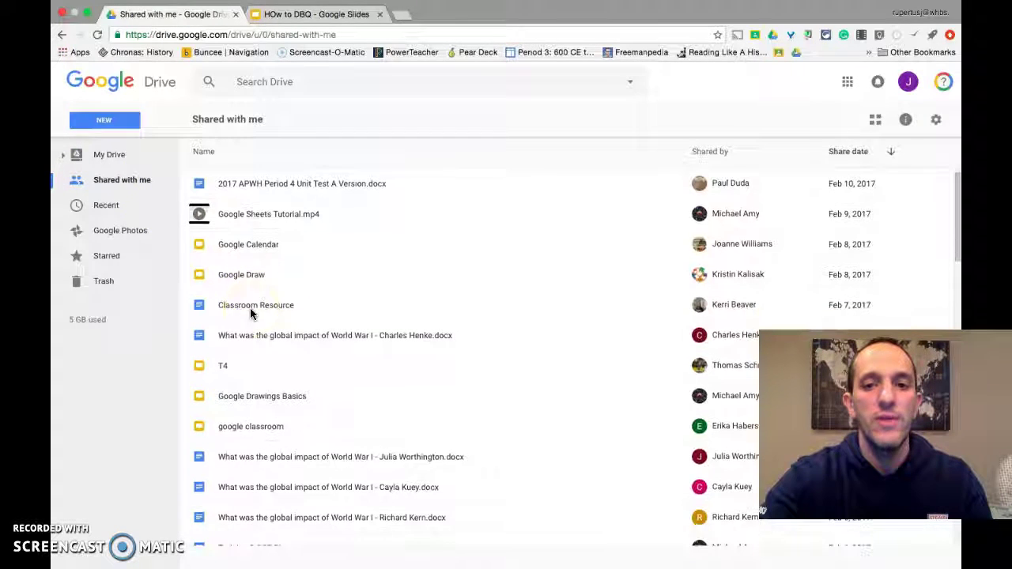
scroll(224, 363, "down", 2)
scroll(222, 363, "down", 3)
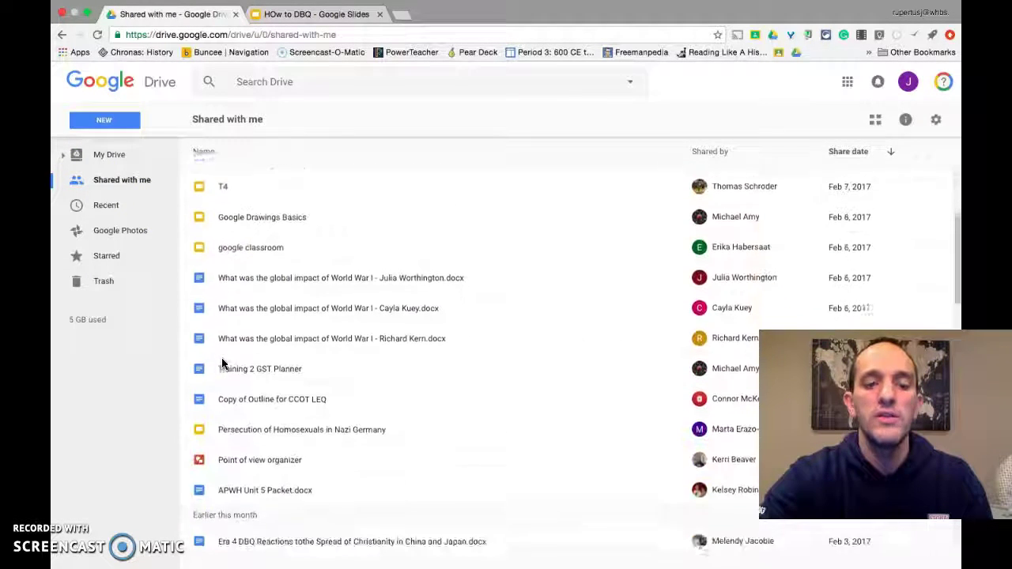
scroll(222, 362, "up", 2)
scroll(222, 362, "up", 3)
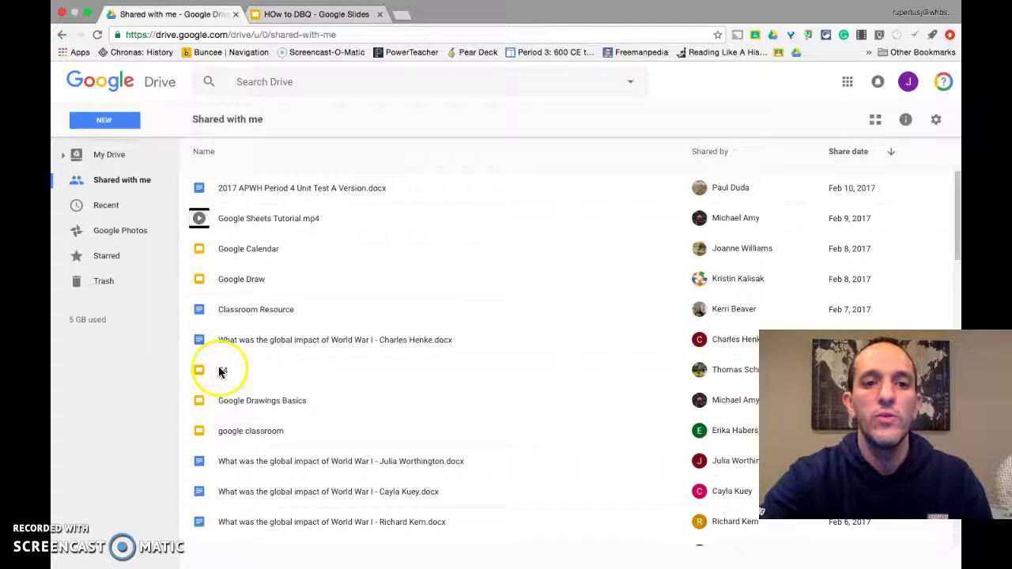
left_click(220, 368)
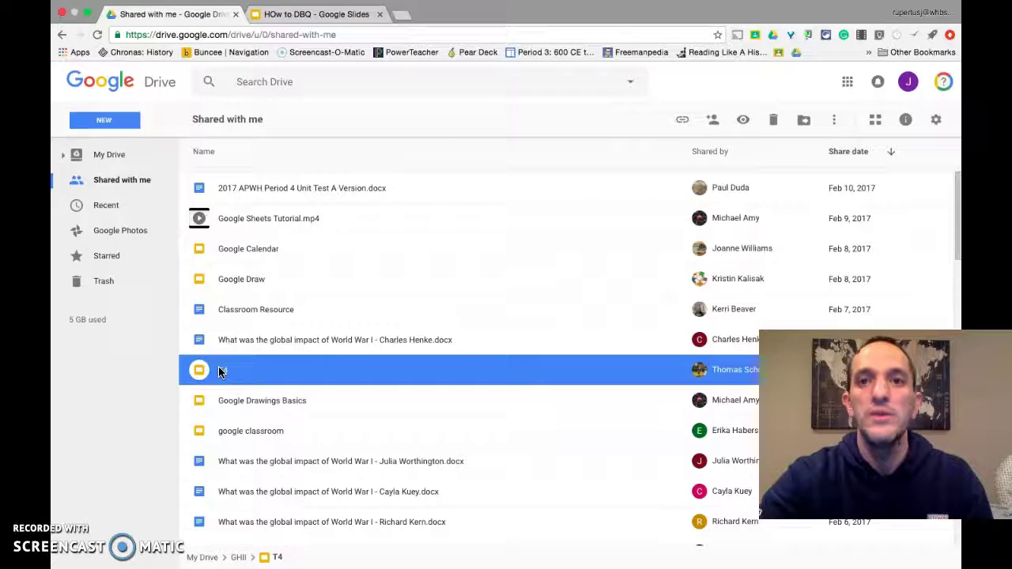
Move T4 into the Global History II folder in My Drive.
right_click(220, 369)
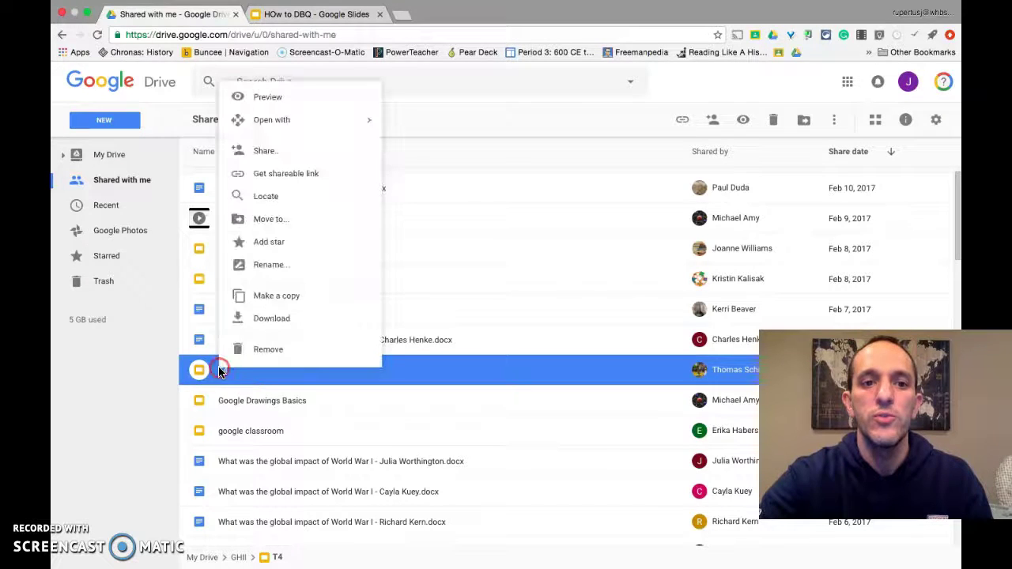
left_click(286, 228)
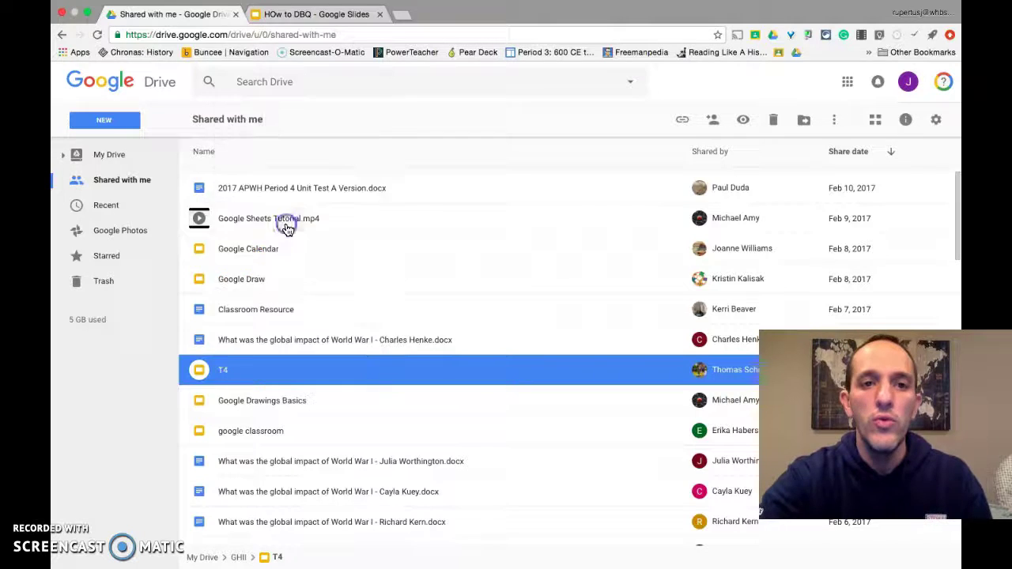
left_click(263, 203)
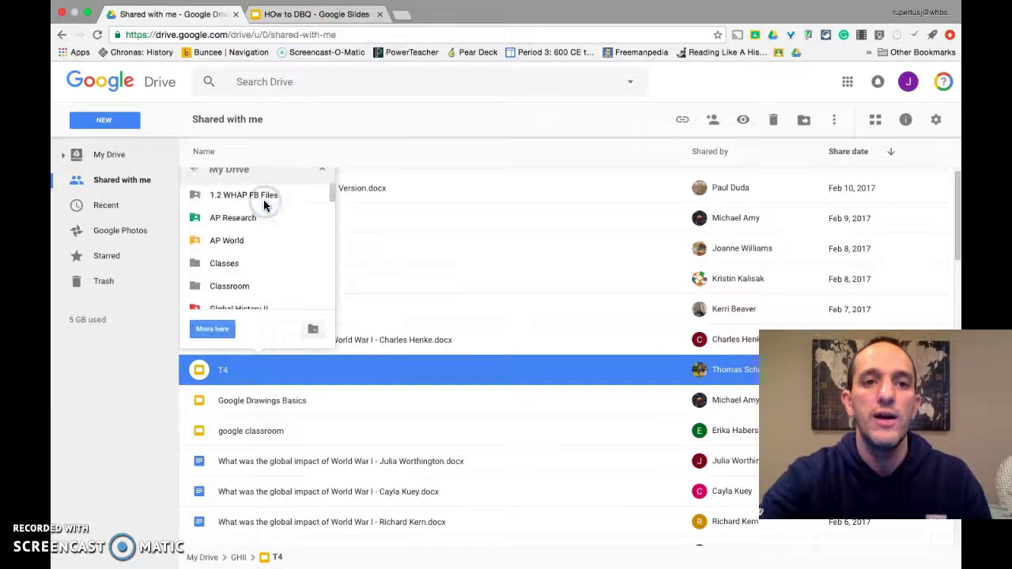
scroll(235, 259, "down", 1)
left_click(237, 263)
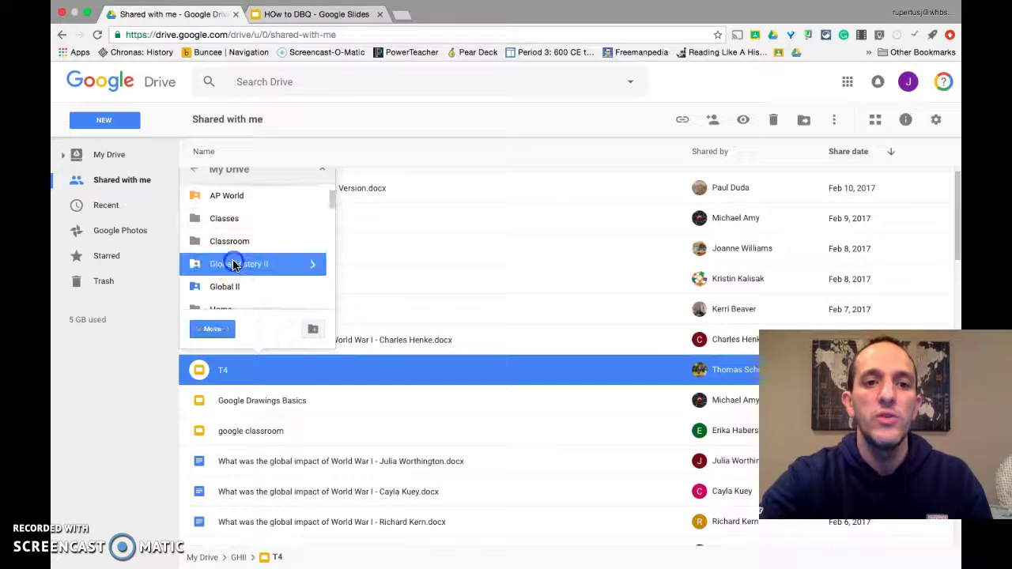
left_click(210, 341)
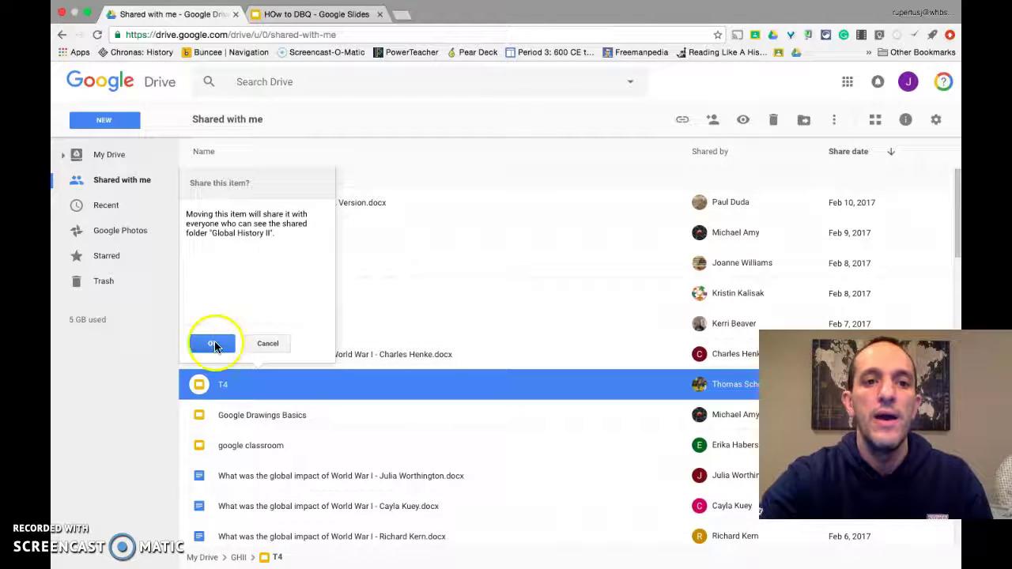
left_click(139, 155)
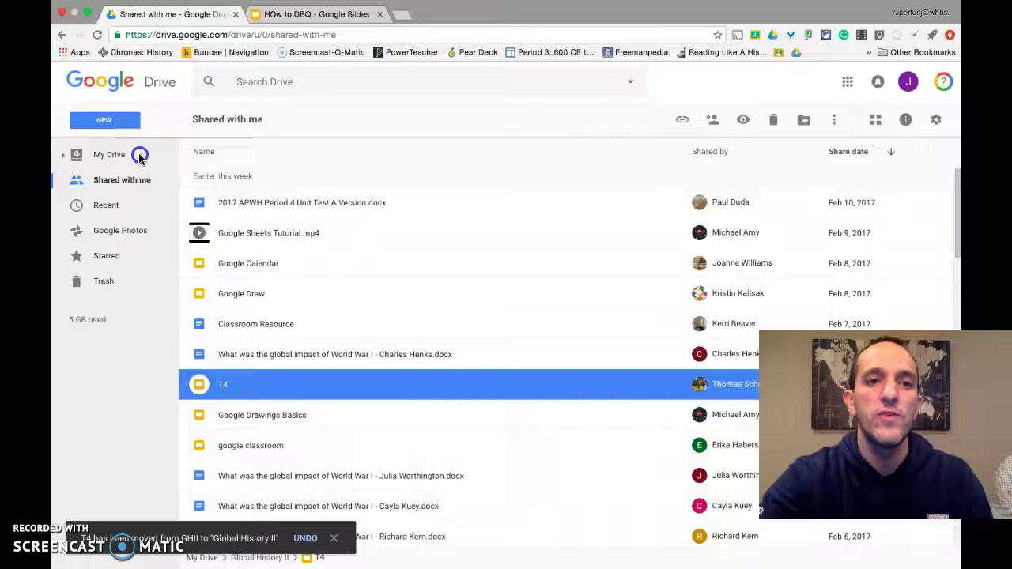
Verify Global History II holds HOw to DBQ, DBQ and T4, then view Recent files.
double_click(223, 184)
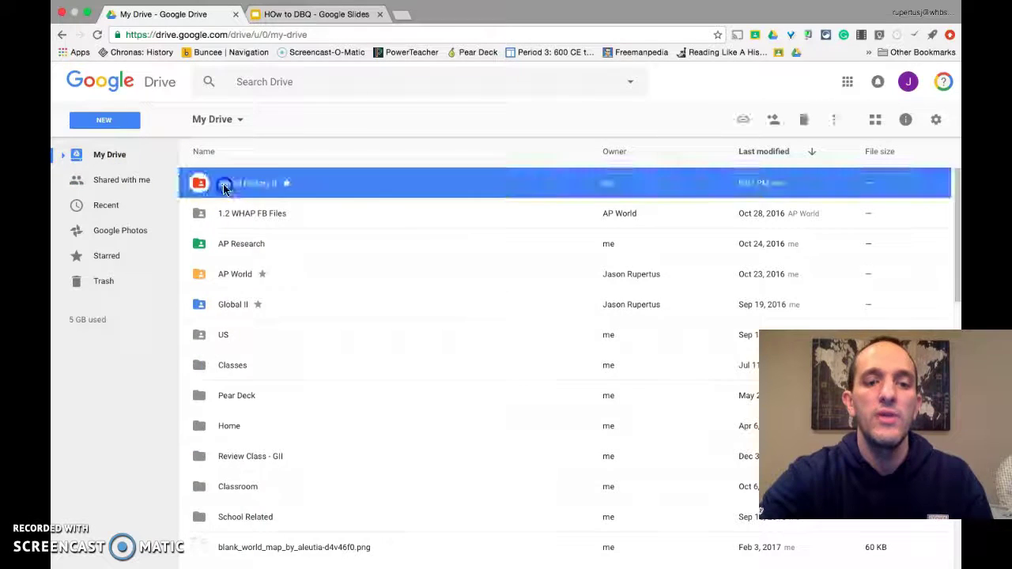
left_click(221, 243)
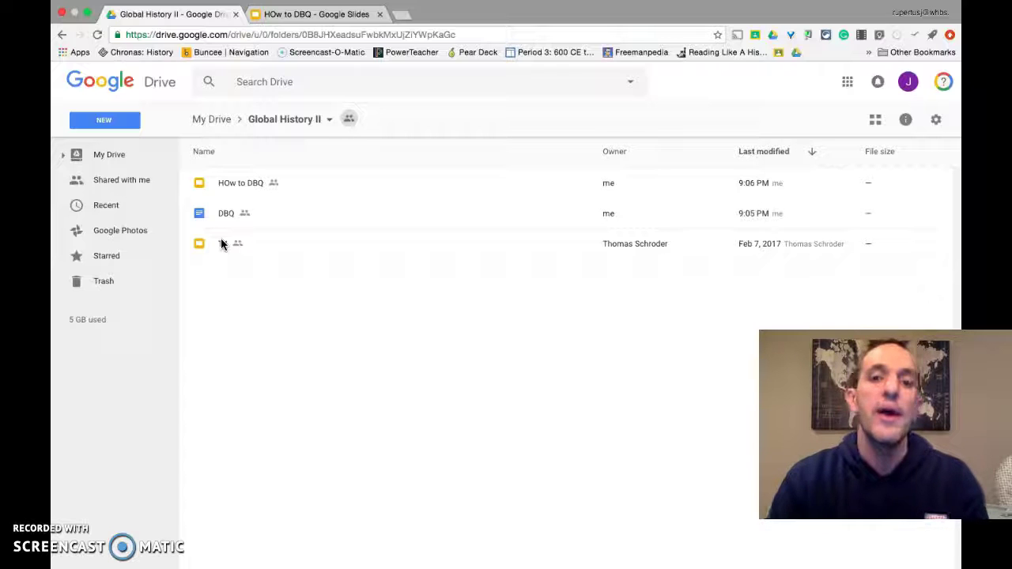
left_click(110, 210)
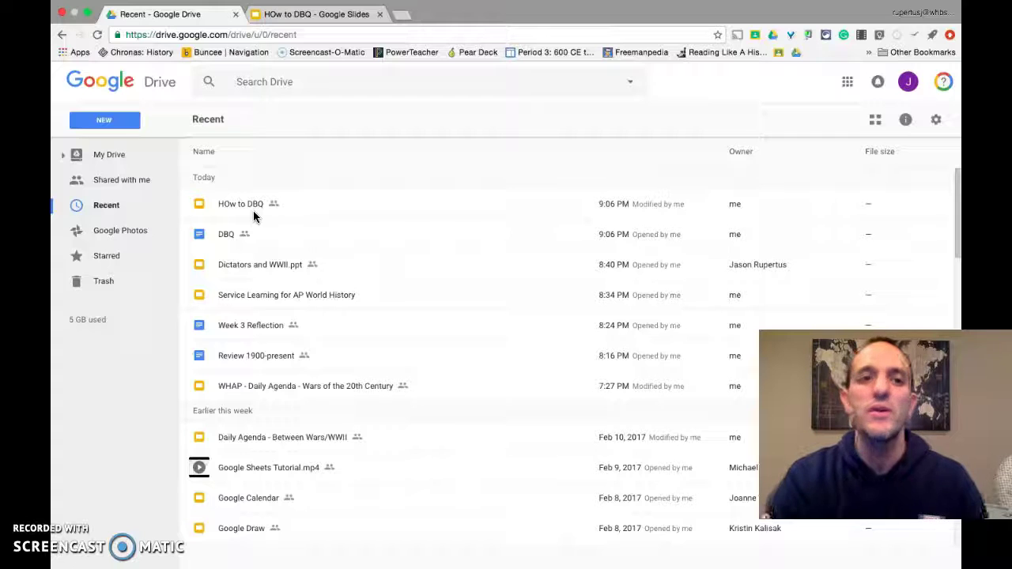
Remove the Global History II folder from My Drive.
left_click(98, 258)
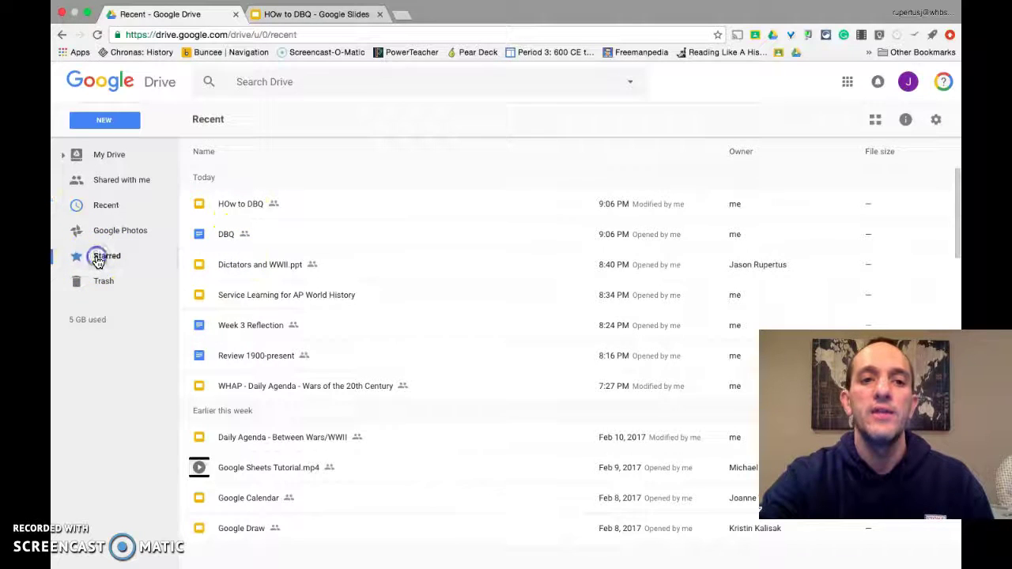
left_click(102, 158)
left_click(230, 183)
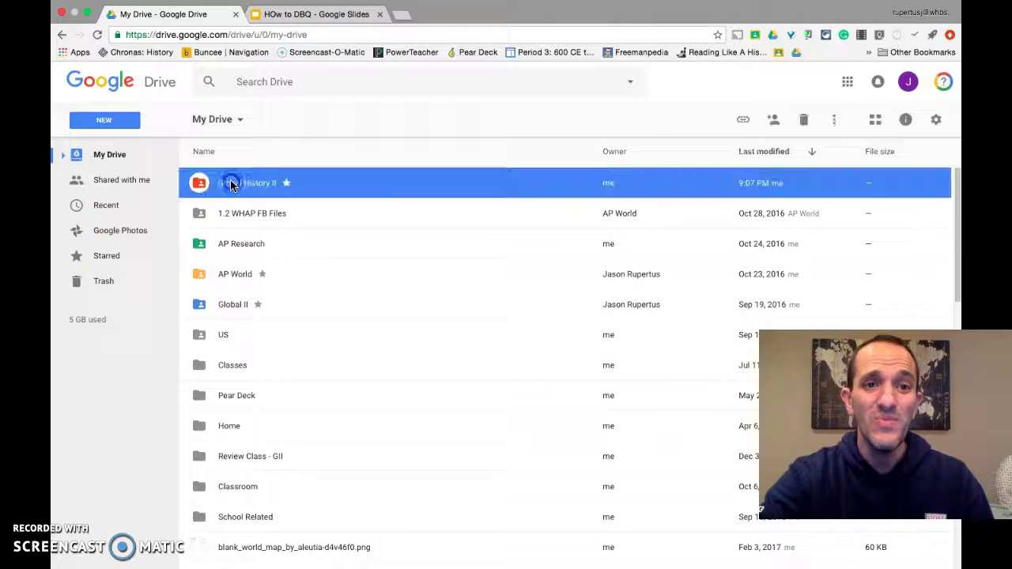
right_click(231, 184)
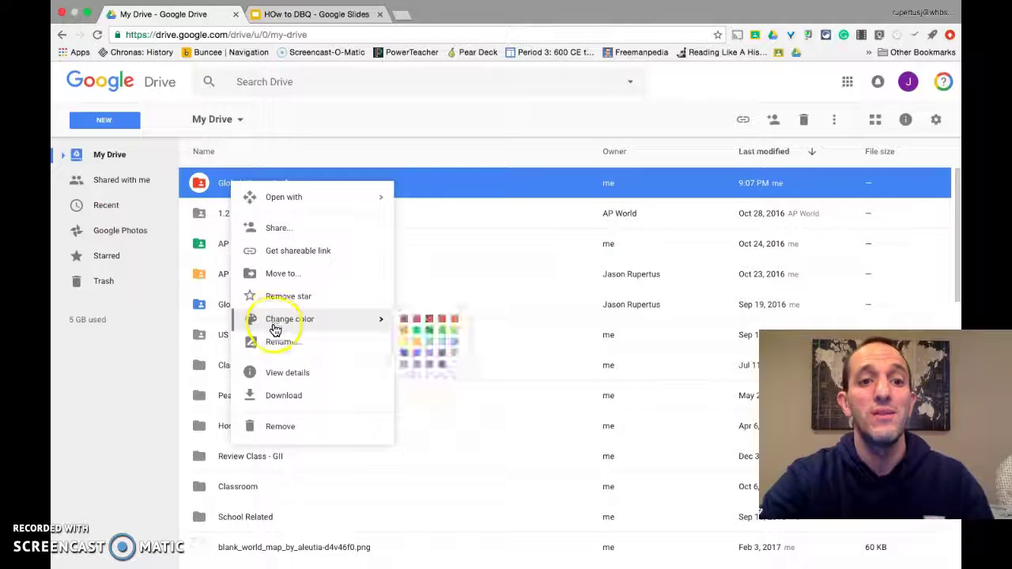
left_click(280, 427)
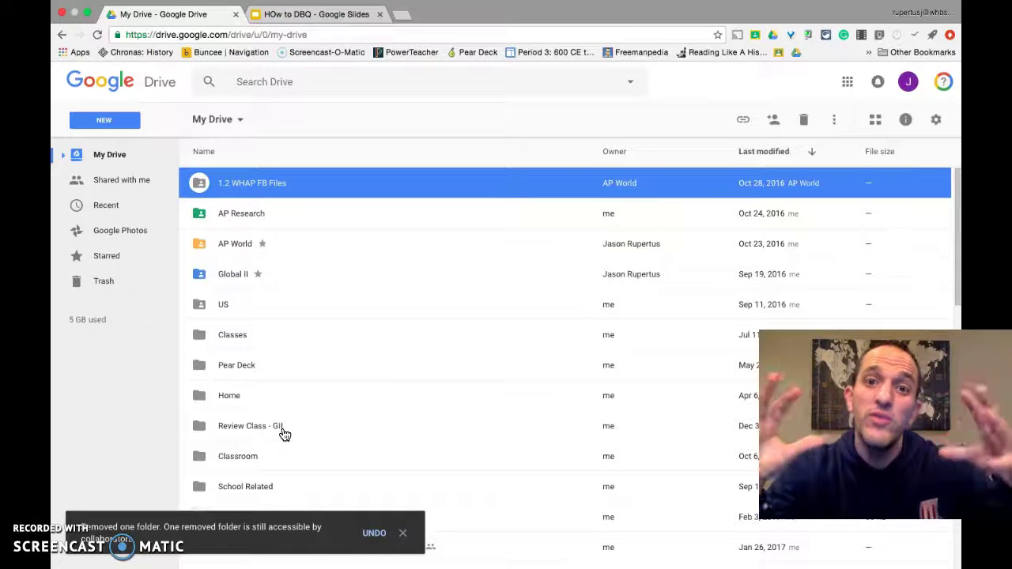
Restore Global History II from Trash back into My Drive.
left_click(96, 282)
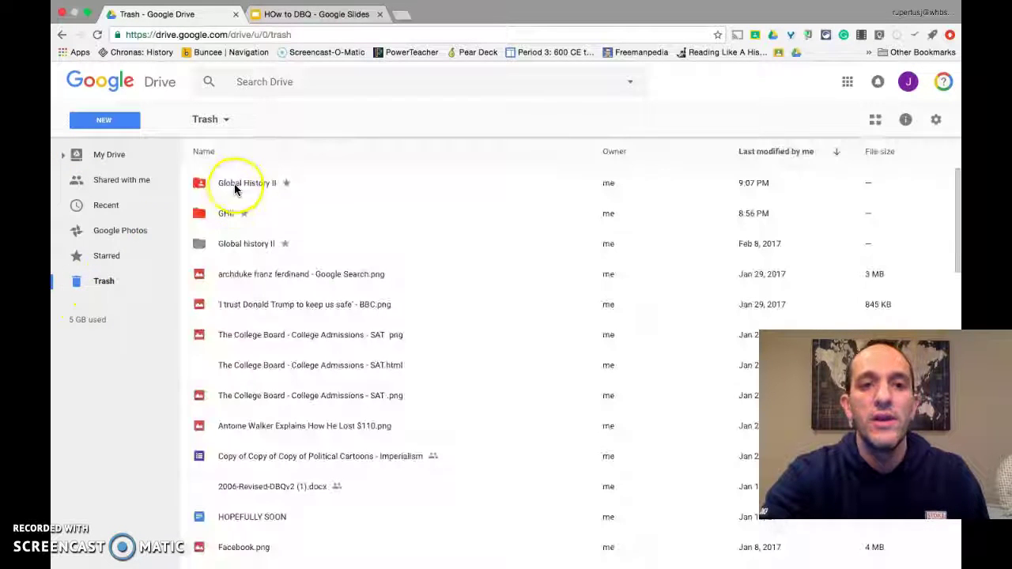
right_click(235, 186)
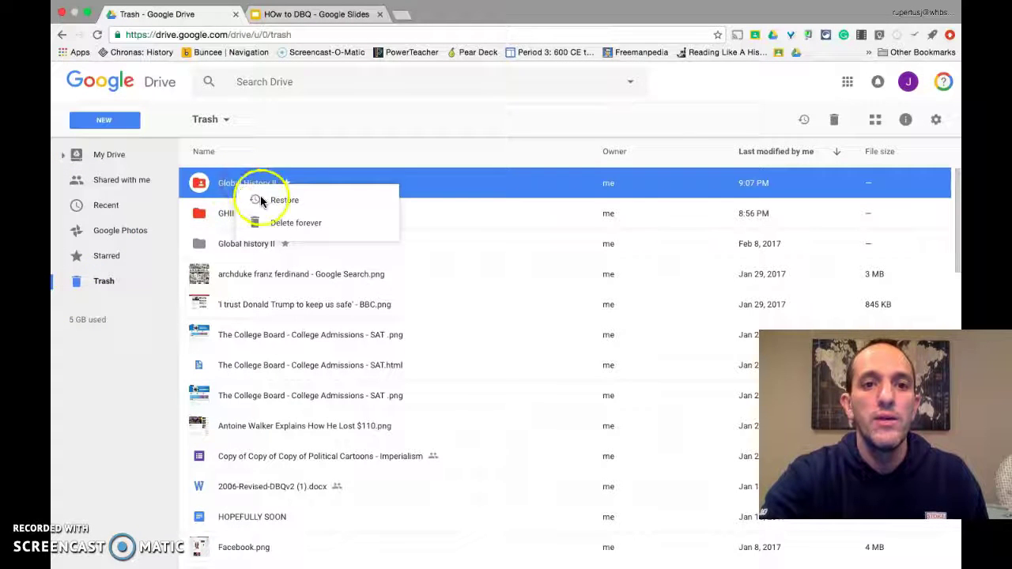
left_click(260, 200)
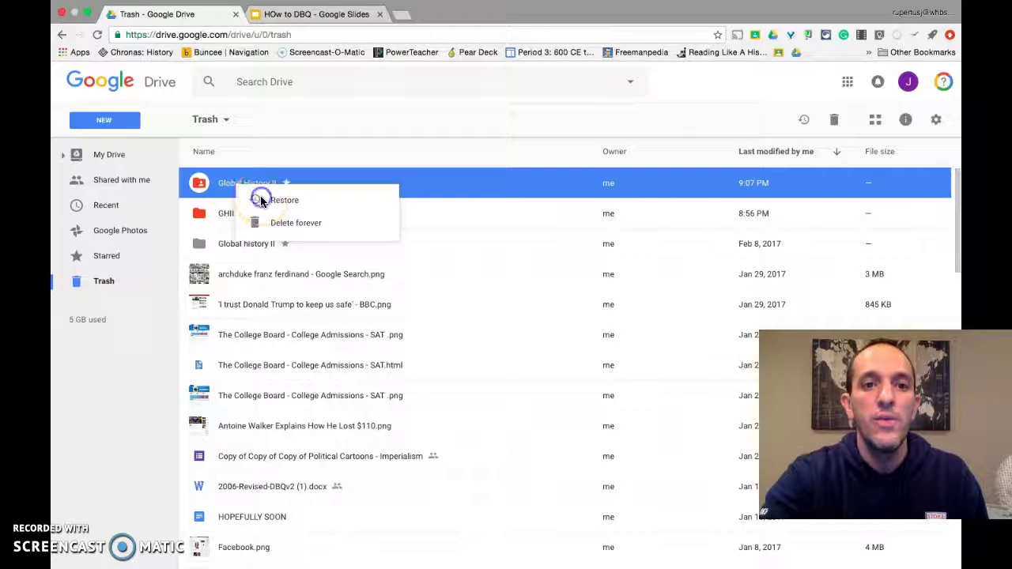
left_click(117, 165)
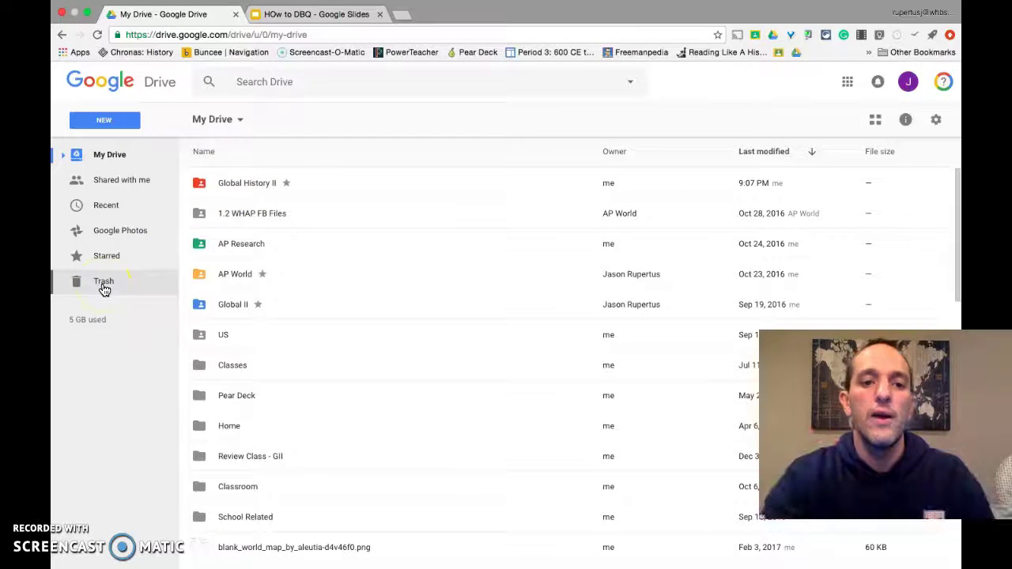
Switch My Drive from list layout to the thumbnail grid view.
scroll(235, 209, "down", 1)
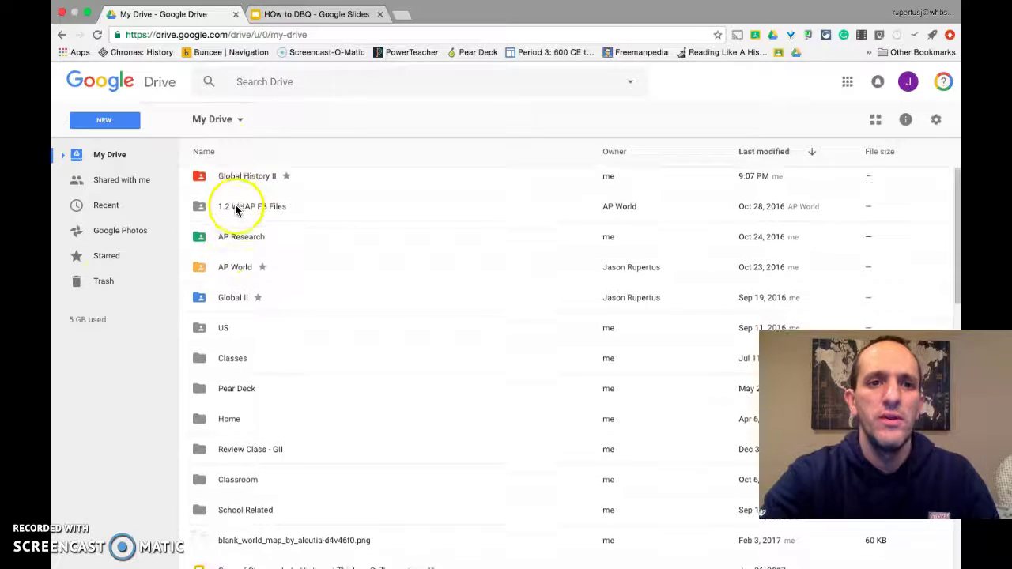
left_click(233, 119)
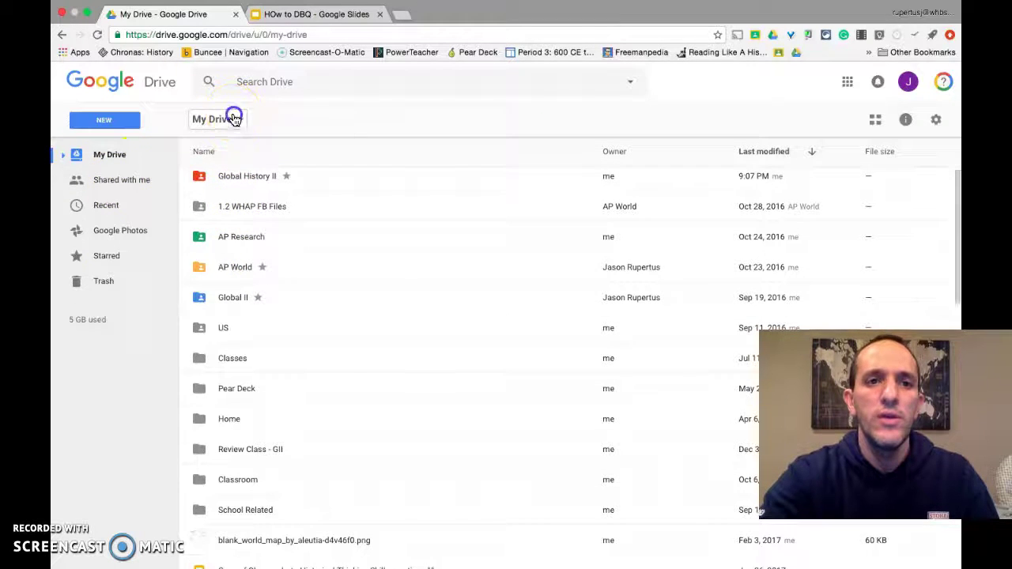
left_click(263, 117)
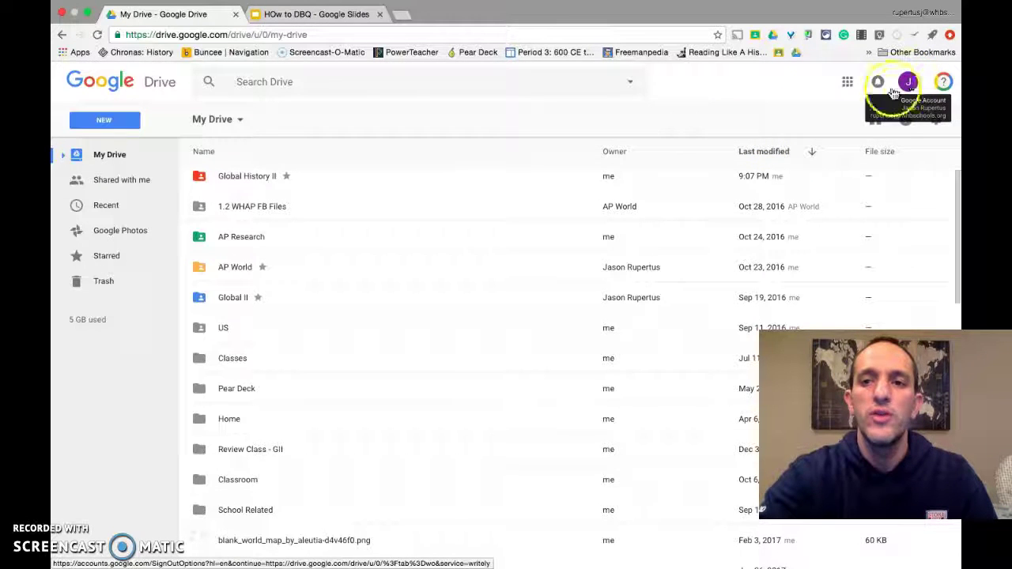
left_click(875, 120)
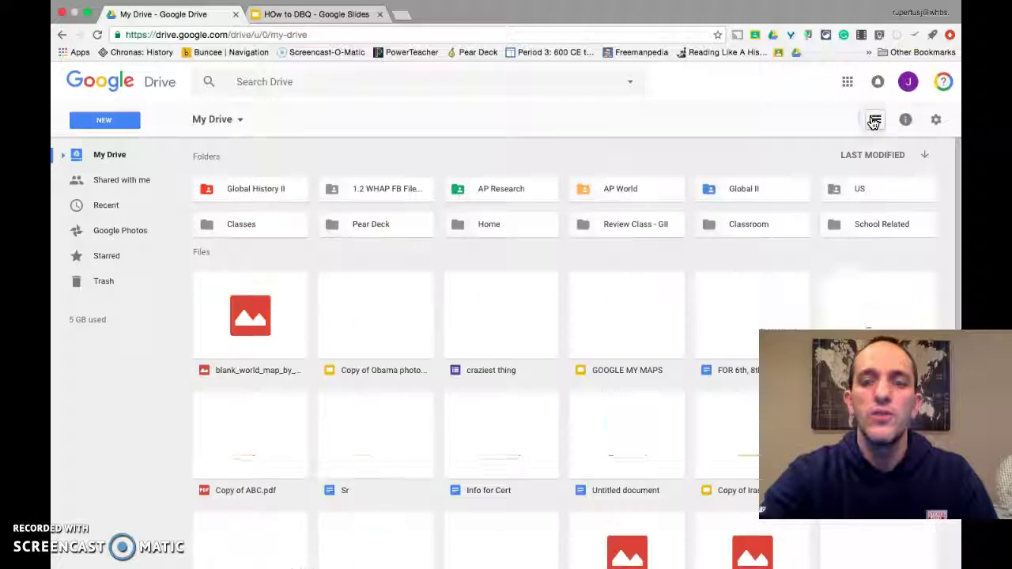
left_click(873, 121)
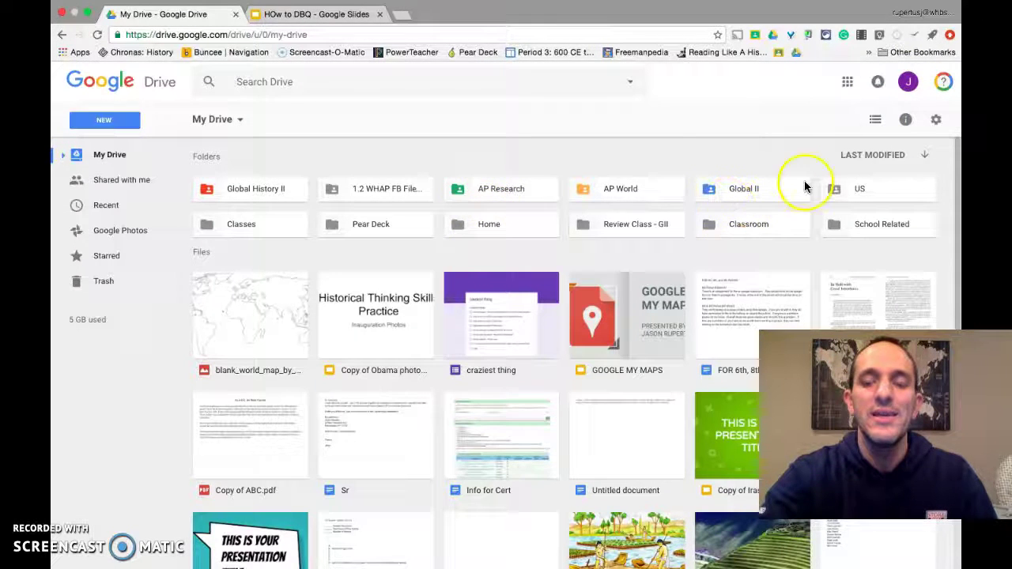
Open the Classroom folder to show its Debate, AP World History and Global History II subfolders.
double_click(749, 223)
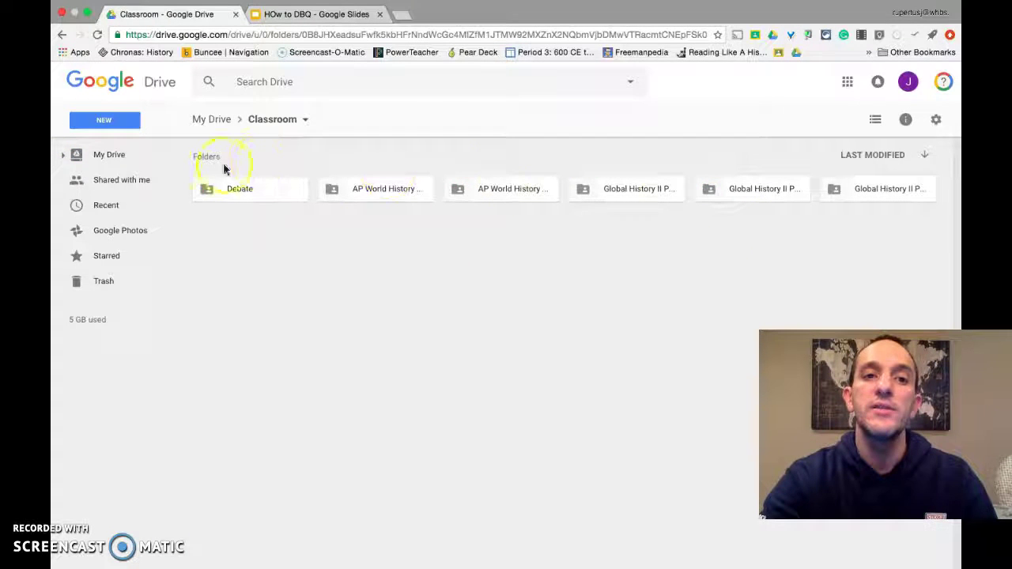